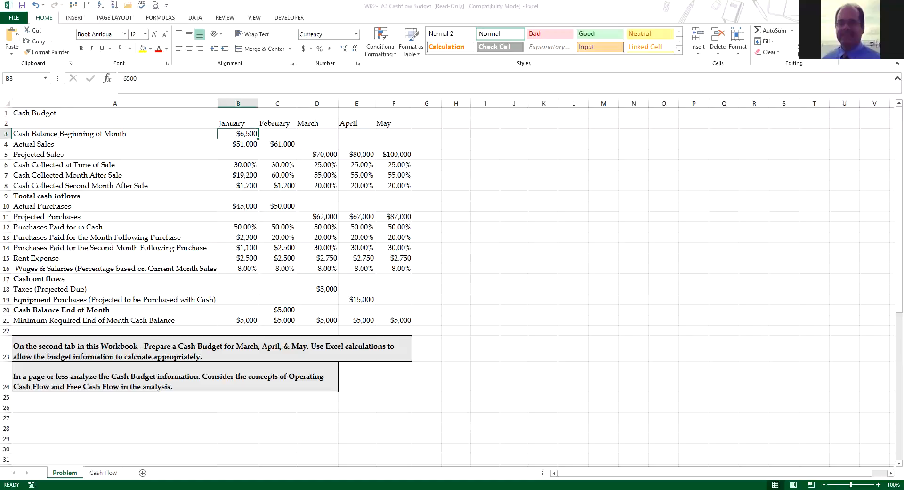
Step: Calculate January's cash collected at time of sale in B6 as 30% of actual sales, using =B4*.3
key(Down)
key(Down)
key(Down)
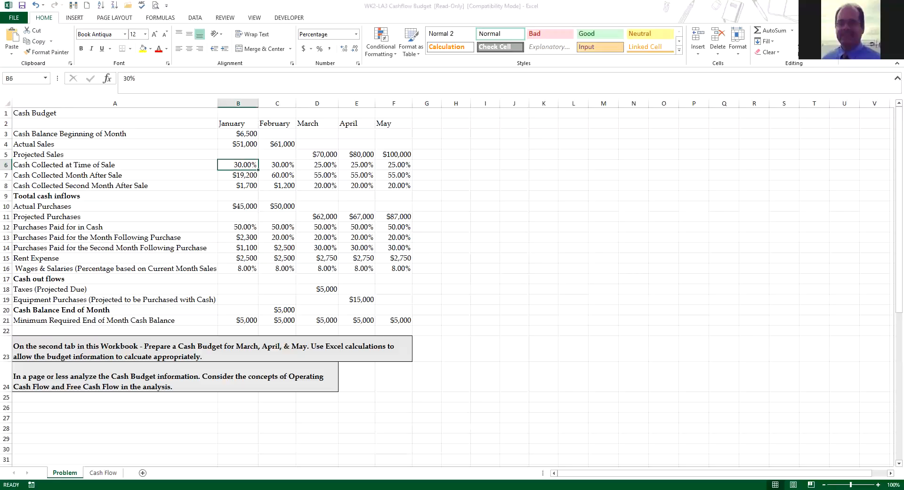
text(=)
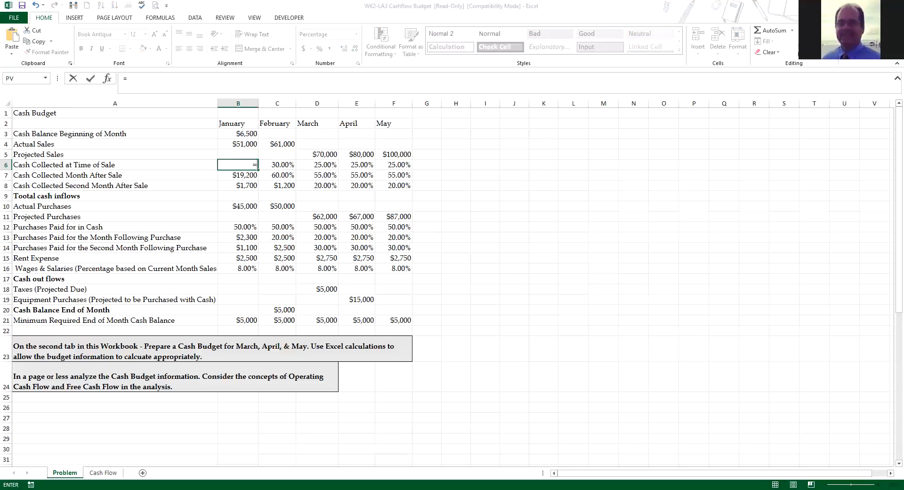
click(238, 144)
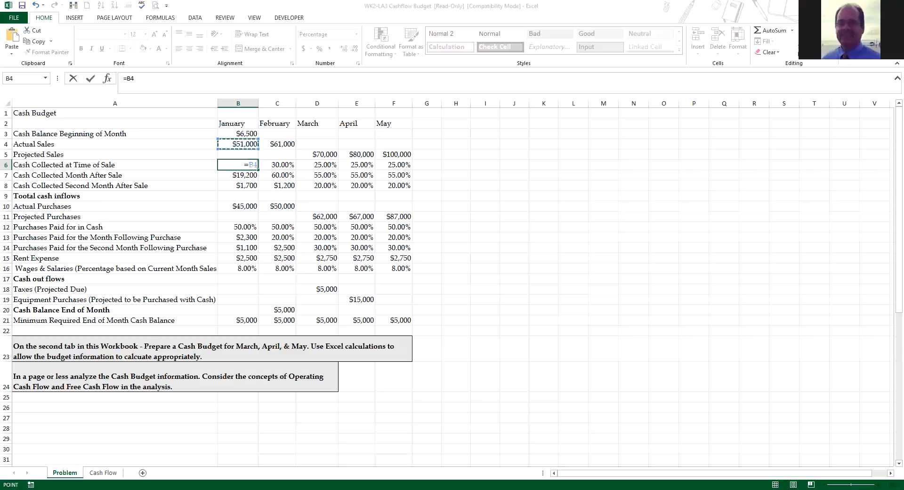
text(*.3)
key(Return)
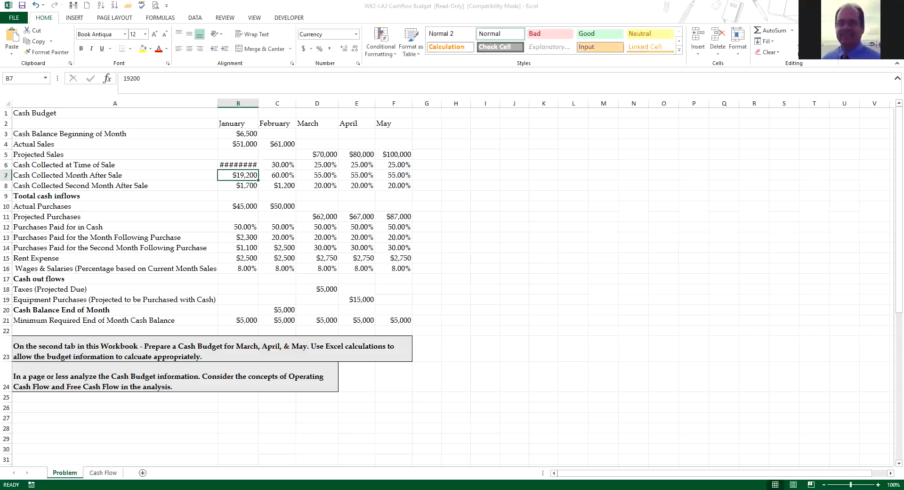
Step: Widen column B slightly and format January's cash collected at time of sale (B6) as Accounting with $ and no decimal places
drag(258, 103, 267, 103)
click(248, 165)
right_click(248, 164)
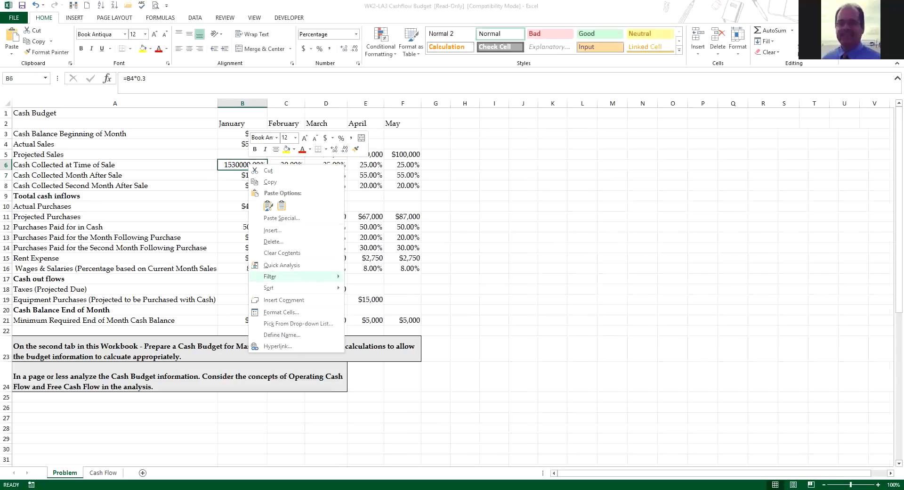
click(281, 312)
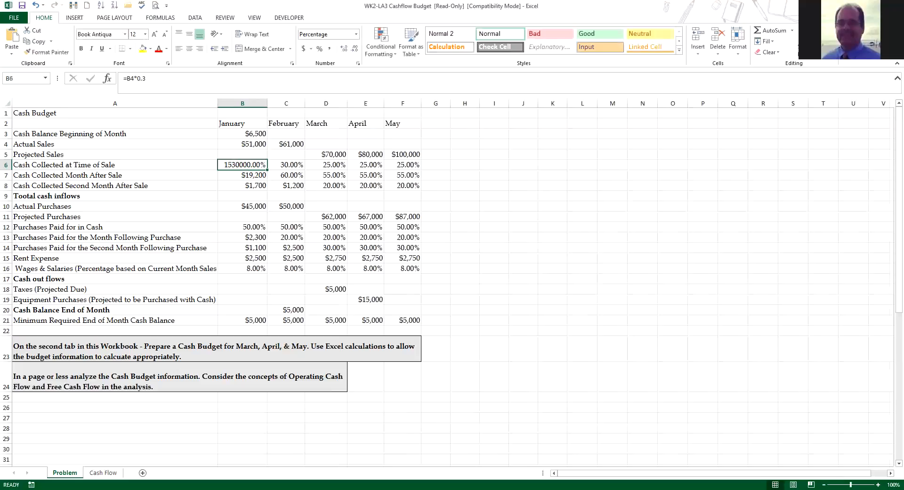
click(188, 257)
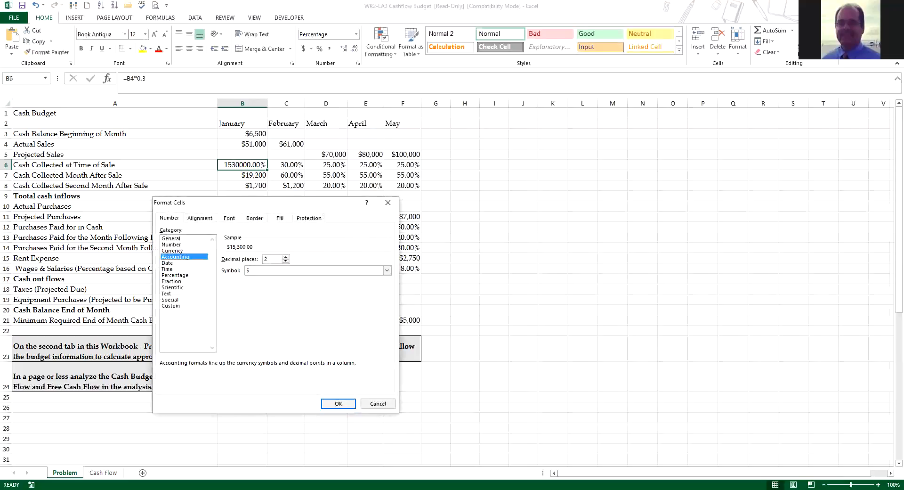
double_click(265, 259)
text(1)
click(338, 404)
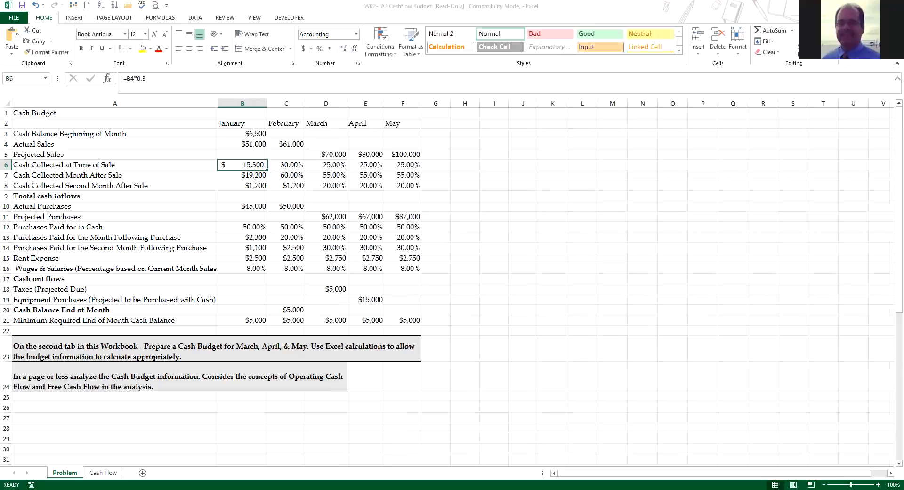
Step: Calculate January's purchases paid for in cash in B12 as half of actual purchases, using =B10*50%
click(242, 206)
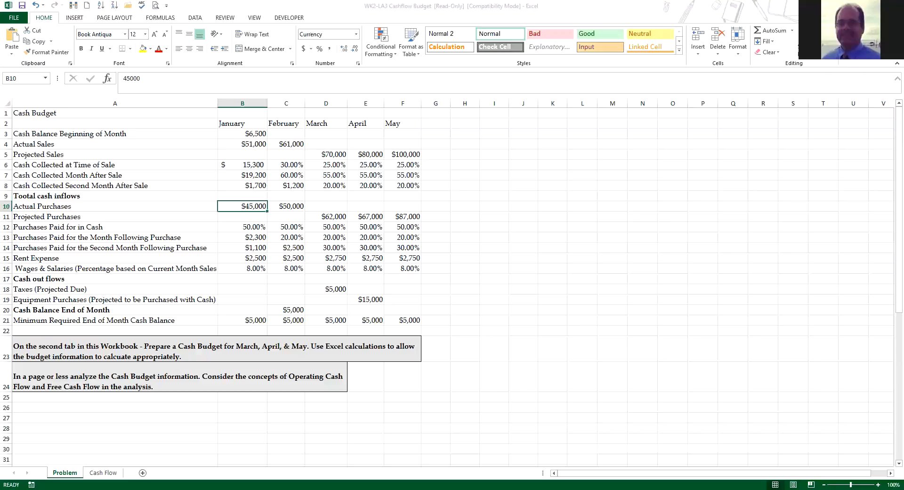
click(243, 227)
text(=)
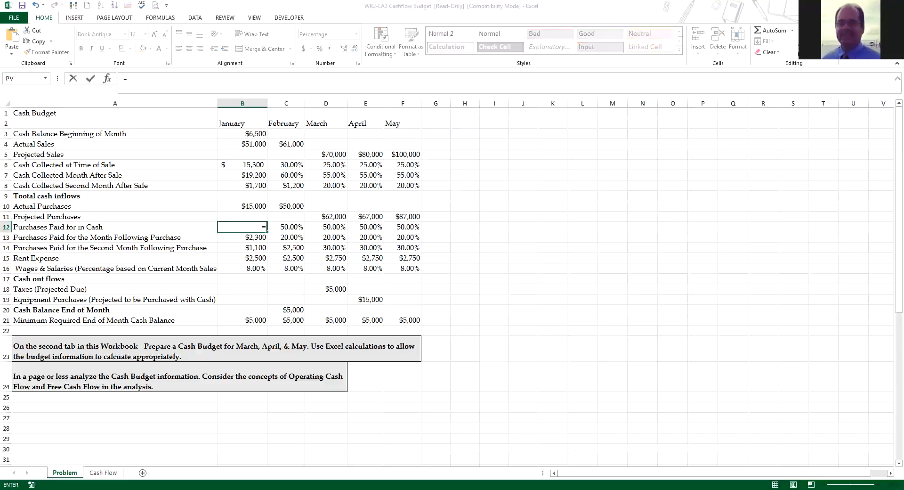
click(243, 206)
text(*)
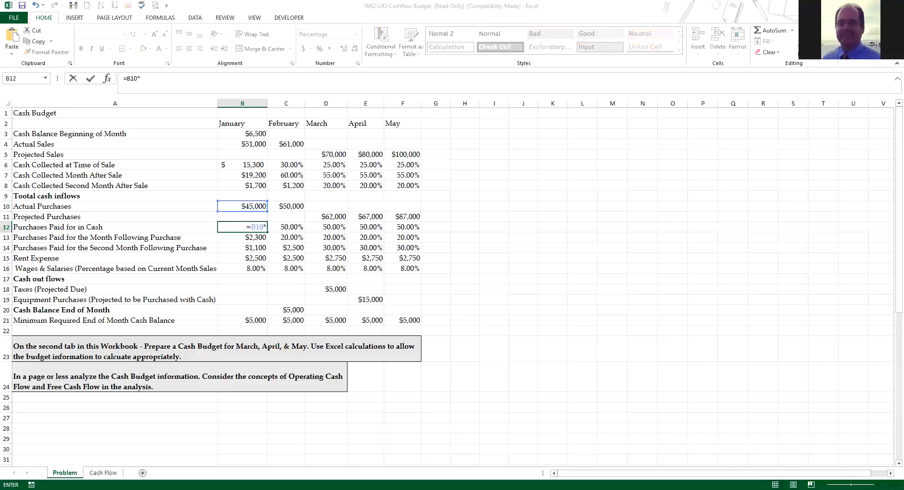
text(50%)
key(Return)
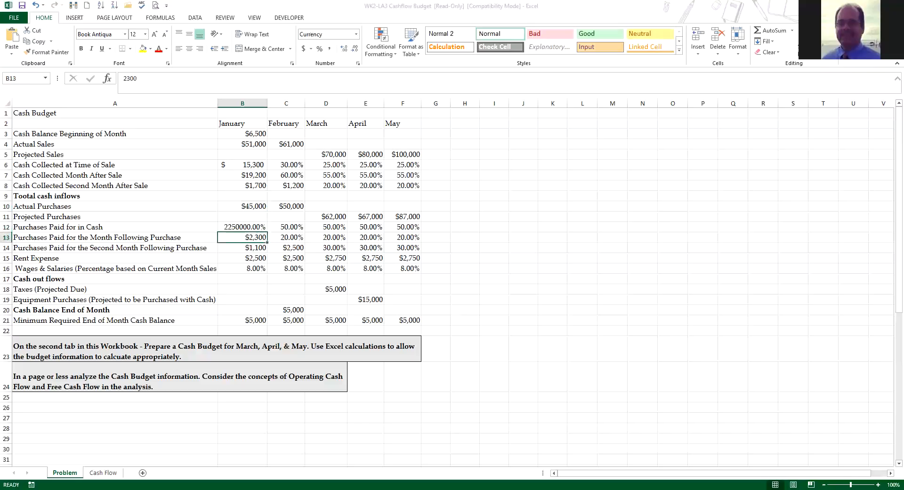
Step: Format January's purchases paid for in cash (B12) as Accounting with $ and 0 decimal places
click(242, 227)
right_click(242, 227)
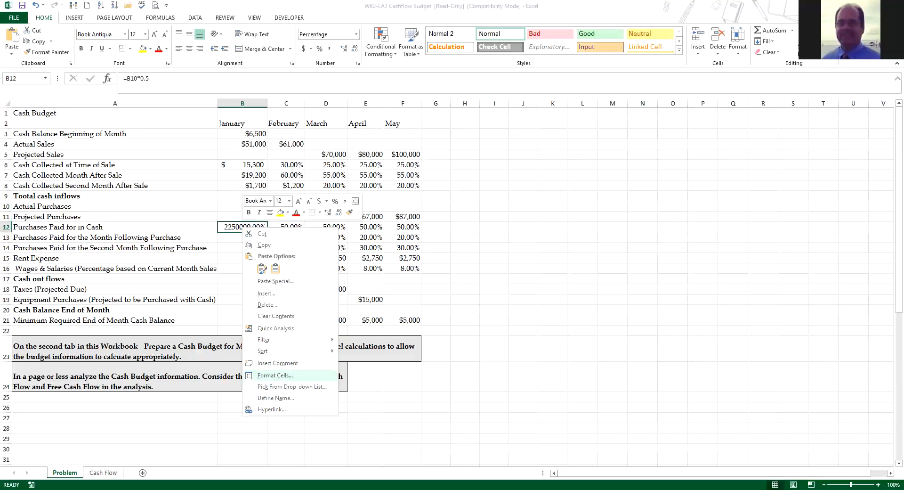
click(275, 376)
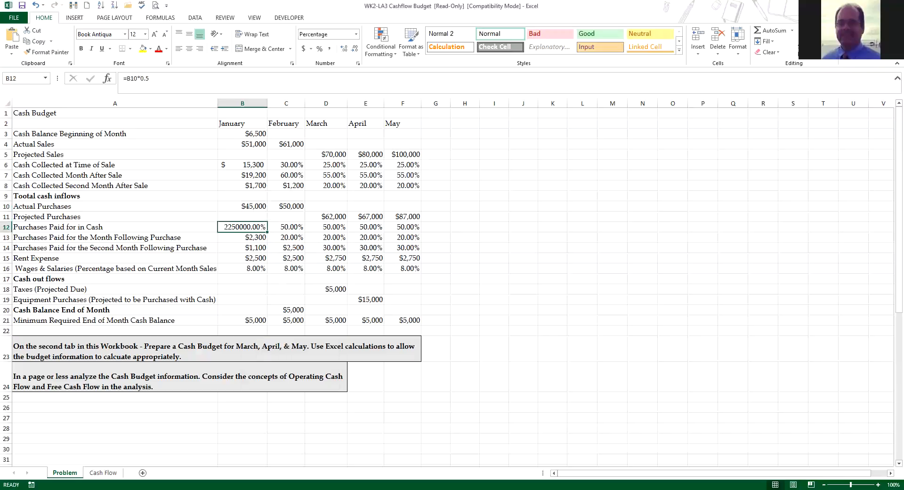
click(277, 325)
click(277, 326)
click(167, 322)
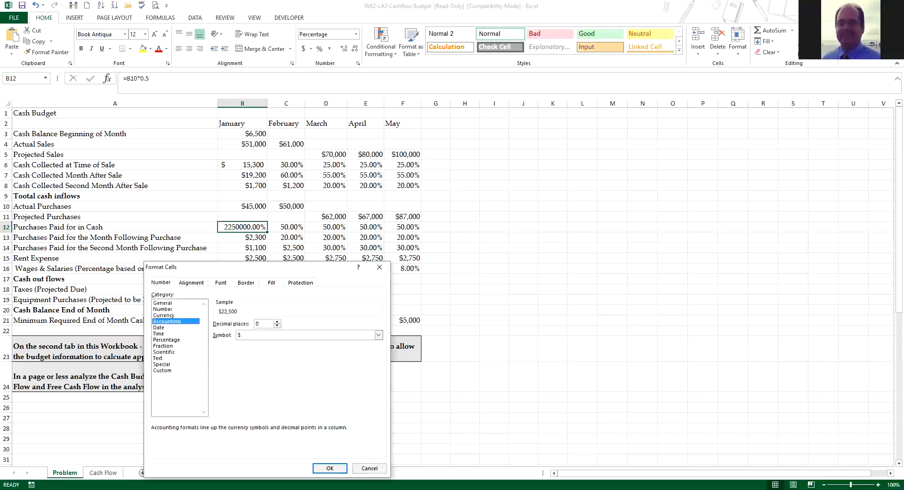
click(329, 468)
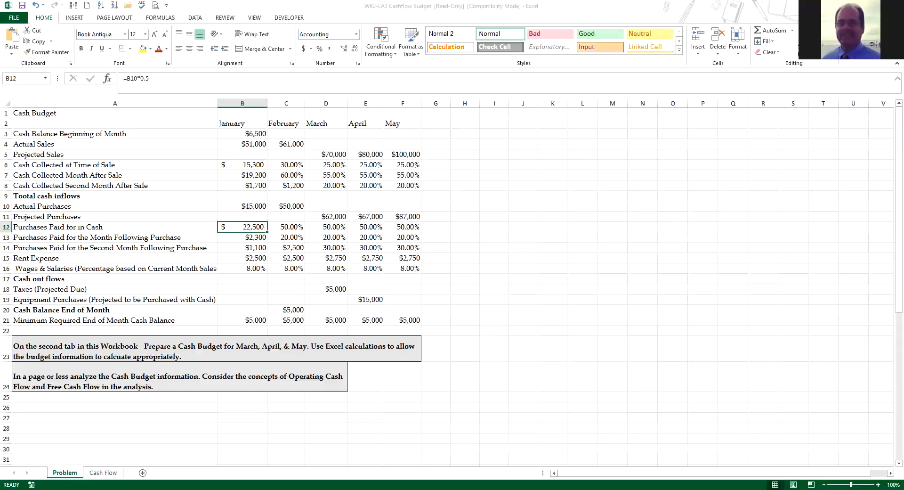
Step: Calculate January's wages and salaries in B16 as 8% of actual sales, using =B4*8%
click(242, 268)
text(51)
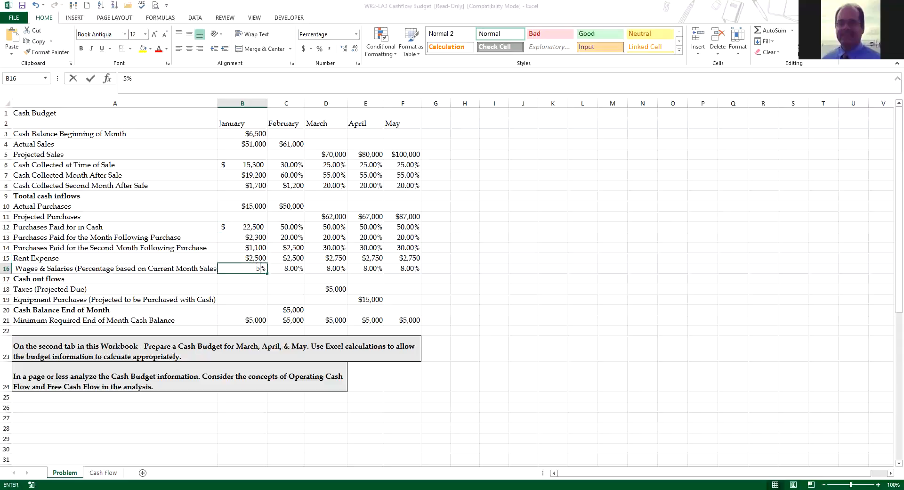
key(BackSpace)
key(BackSpace)
text(=)
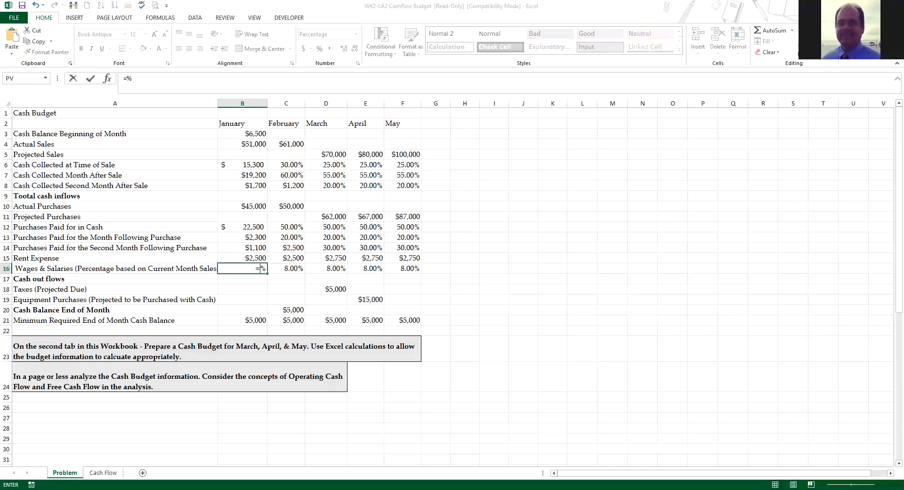
key(Delete)
click(242, 144)
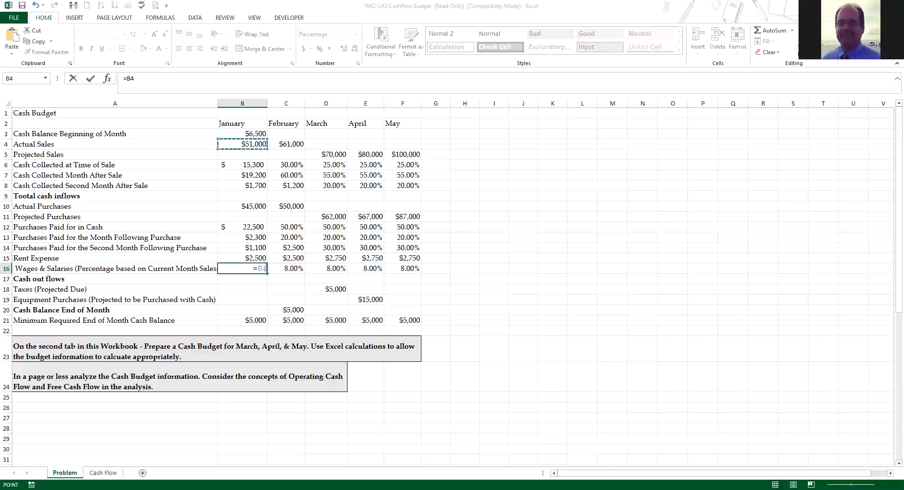
text(*8%)
key(Return)
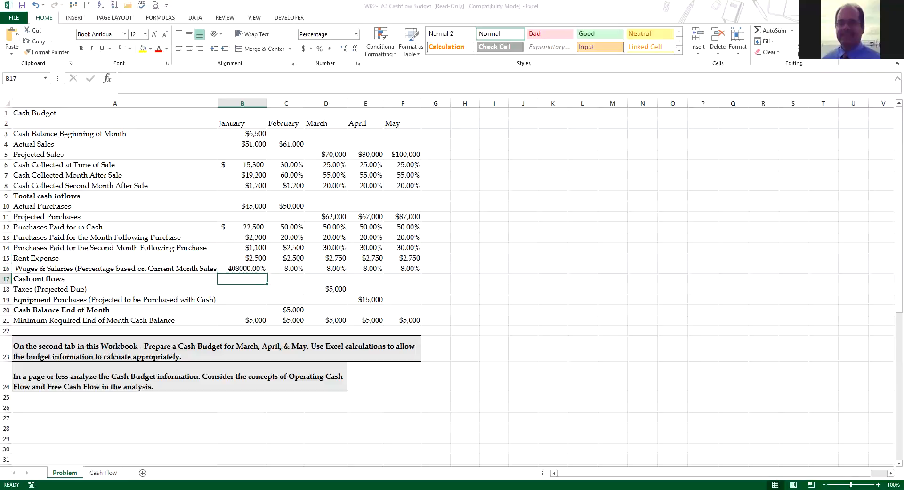
Step: Format January's wages and salaries (B16) as Accounting with $ and 0 decimal places
click(249, 268)
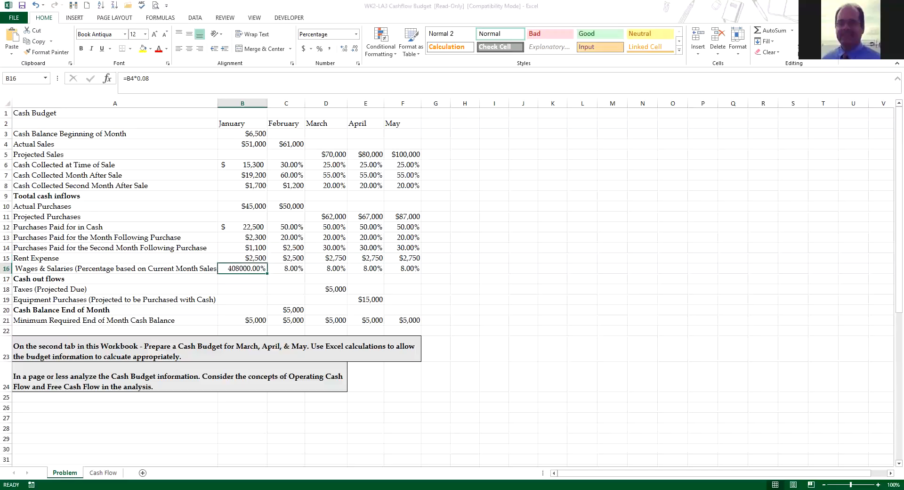
right_click(249, 268)
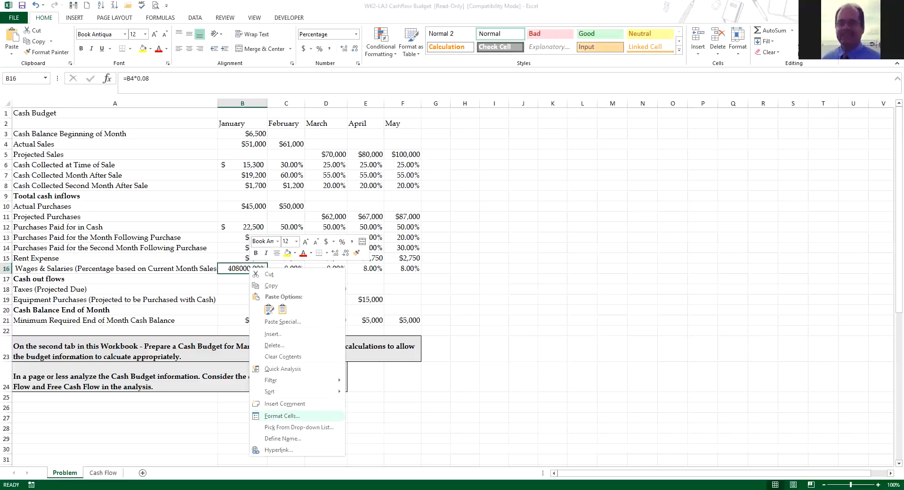
click(282, 416)
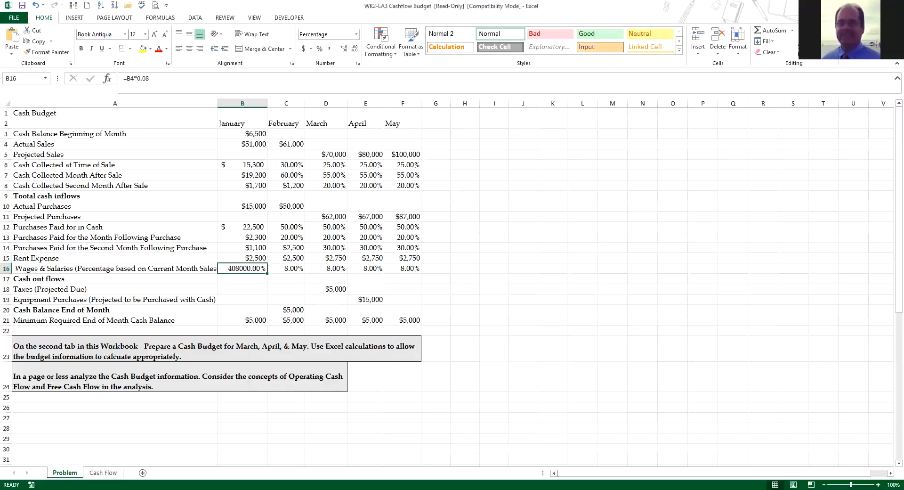
click(186, 332)
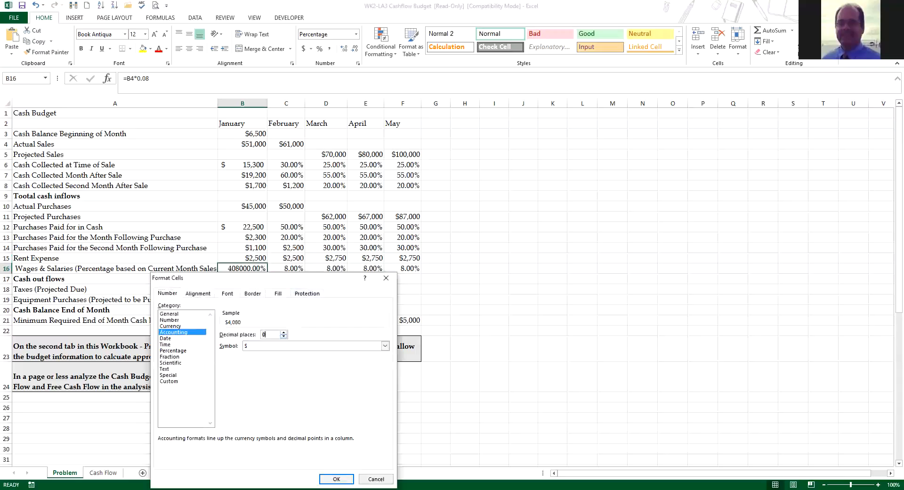
click(336, 479)
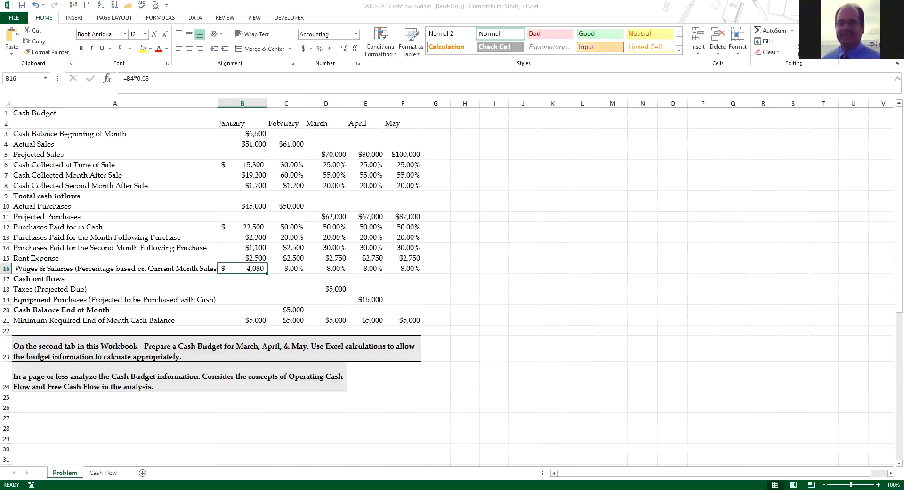
Step: Total January's cash inflows in B9 with a SUM of the three cash collected rows, B6:B8
click(242, 196)
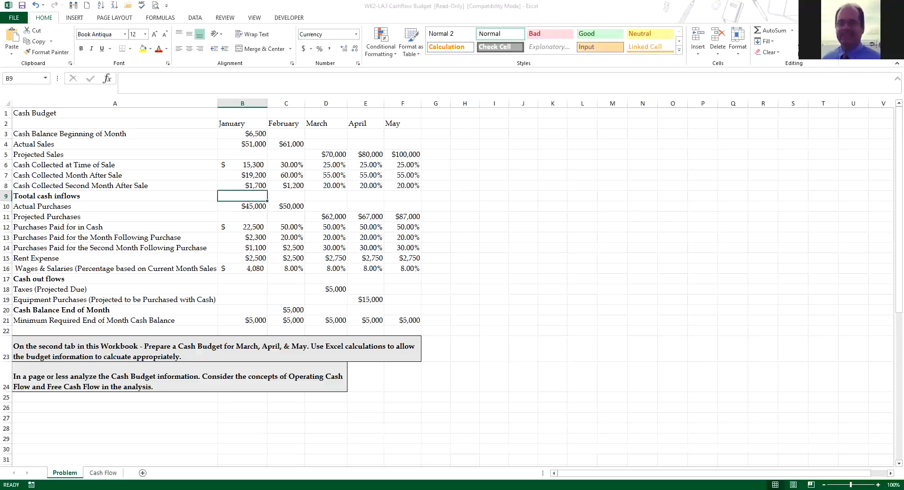
text(=)
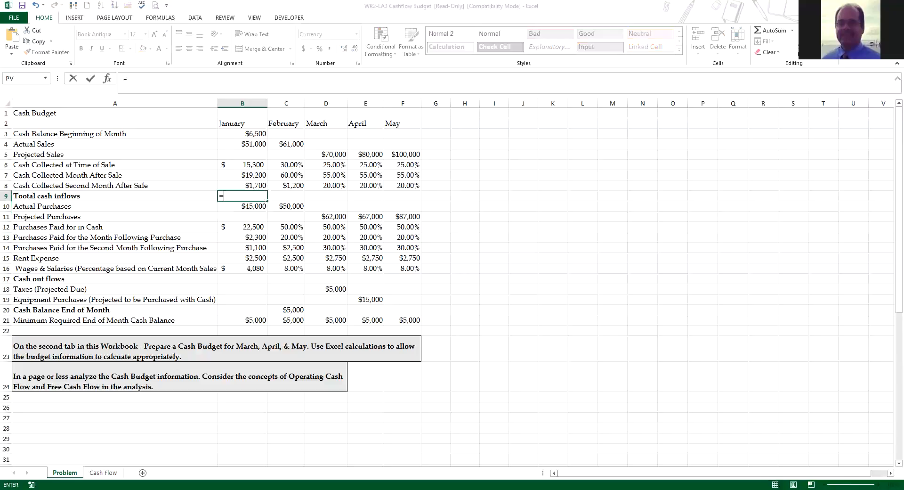
text(sum()
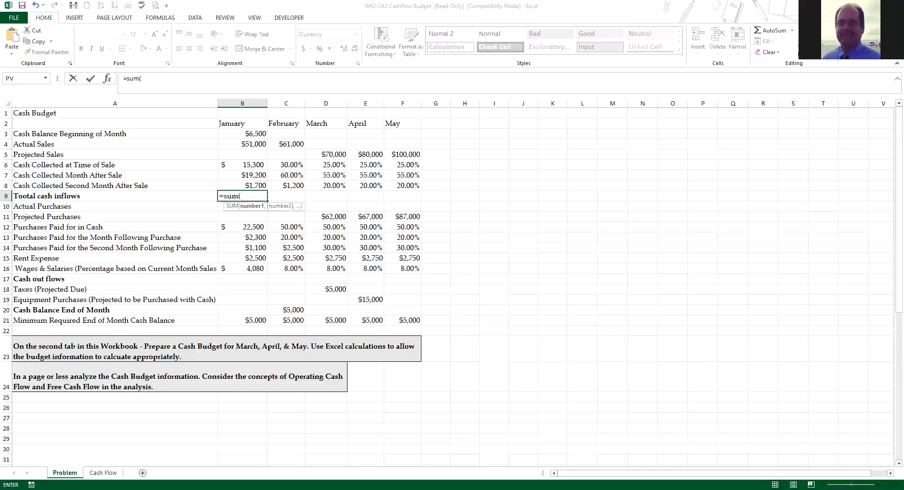
drag(250, 164, 251, 186)
key(Return)
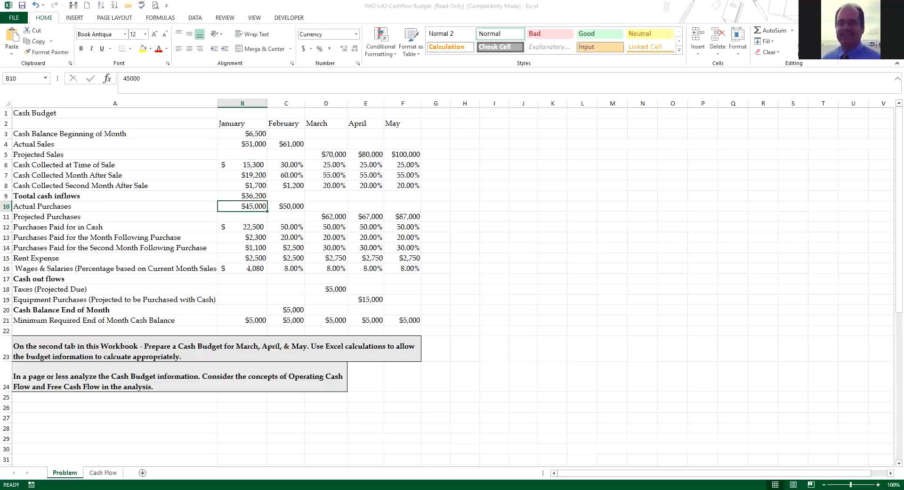
Step: Total January's cash outflows in B17 with a SUM of the purchase payments, rent and wages in B12:B16
key(Down)
key(Down)
key(Down)
key(Down)
key(Down)
key(Down)
key(Down)
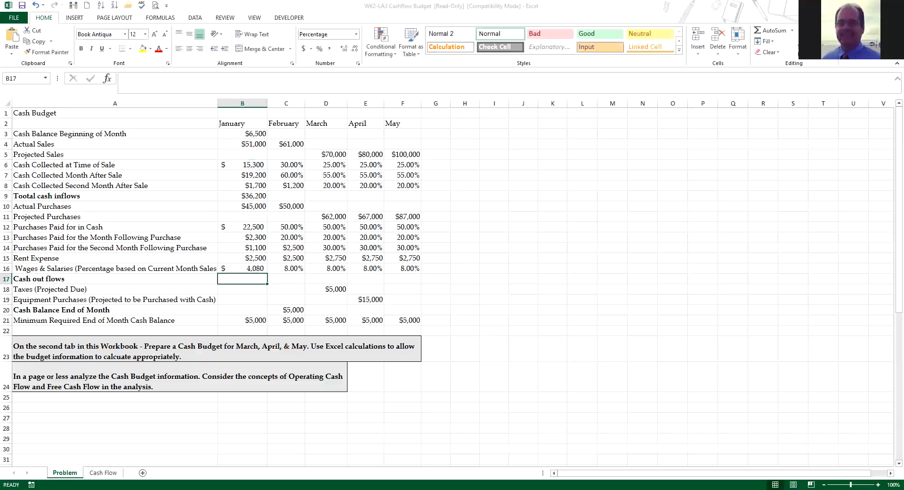
text(=)
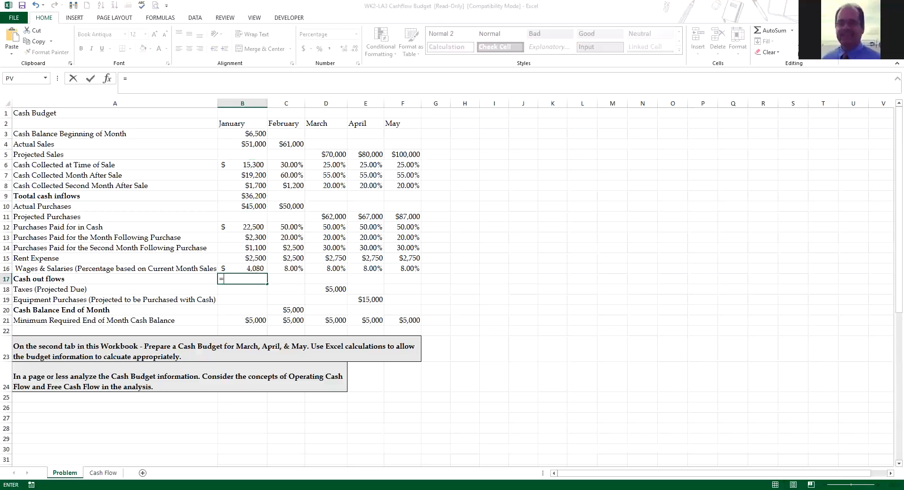
text(sum()
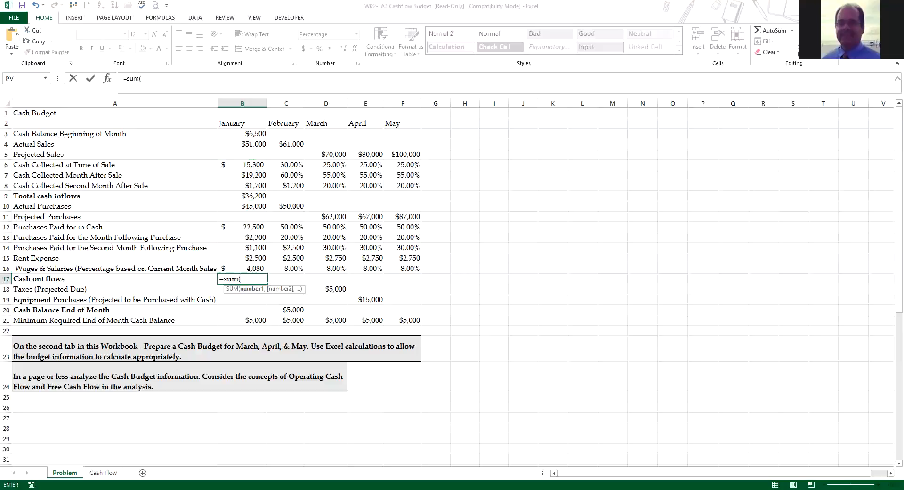
drag(242, 226, 249, 268)
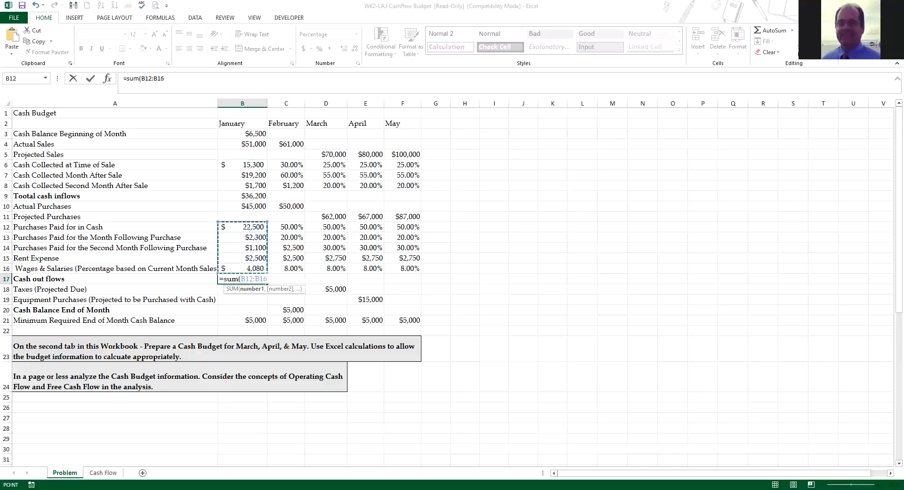
key(Return)
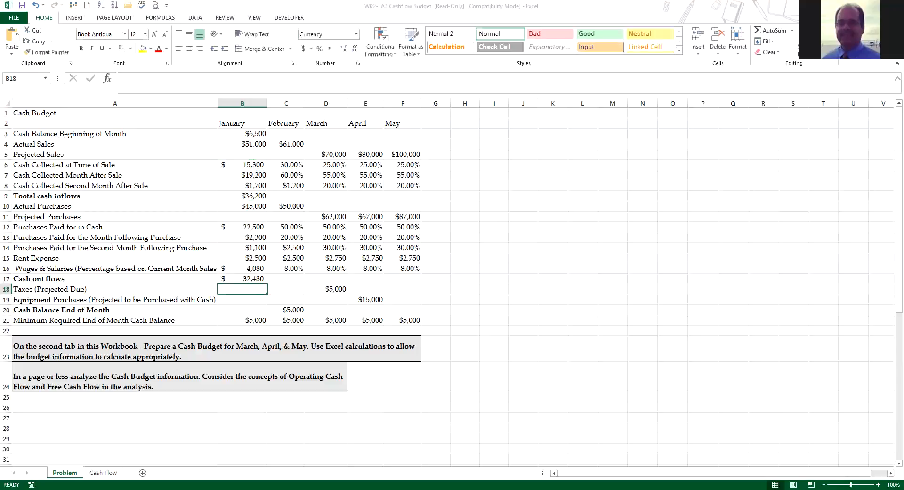
click(115, 289)
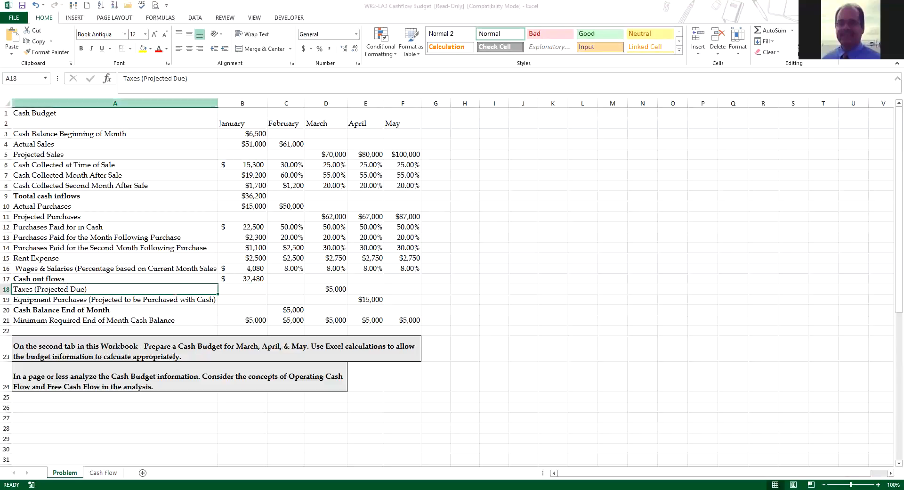
Step: Insert an entire row above Taxes (Projected Due) and label it Difference in A18
right_click(67, 289)
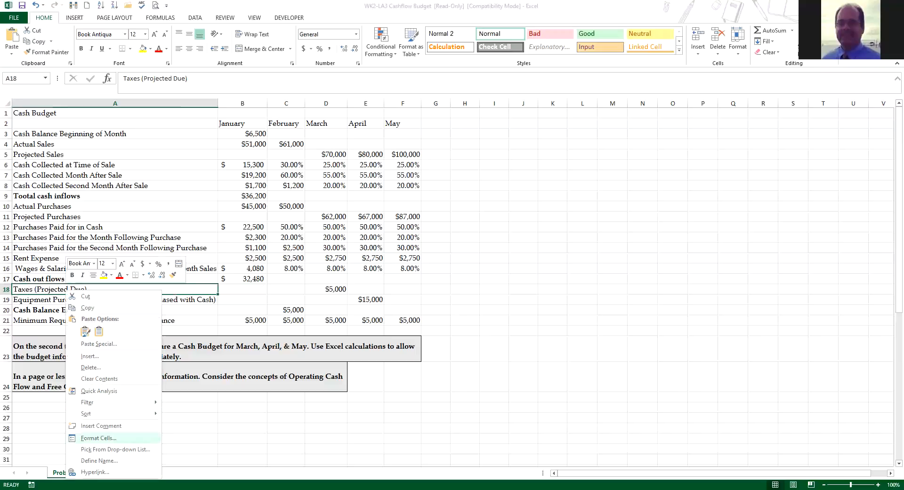
click(90, 356)
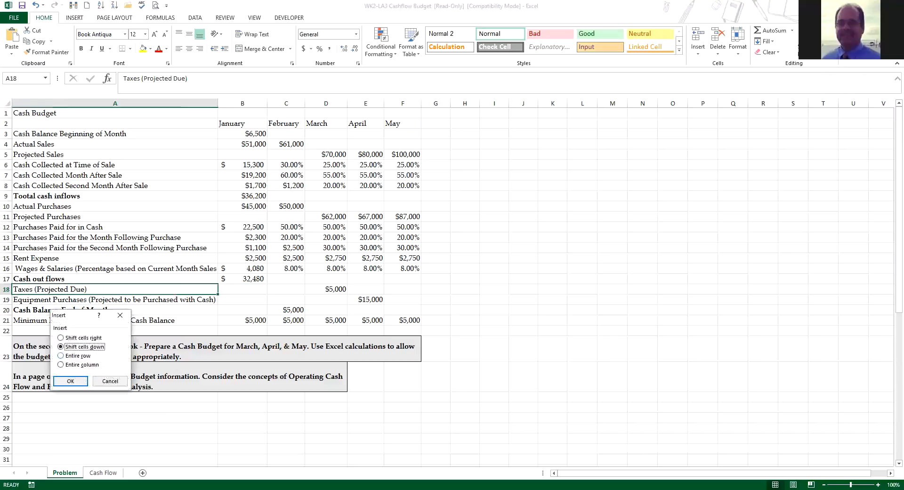
click(62, 355)
click(70, 381)
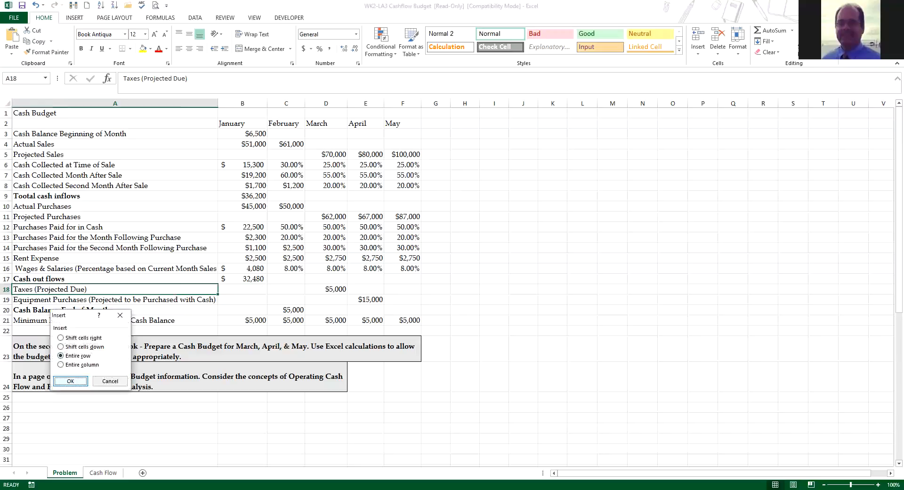
click(243, 289)
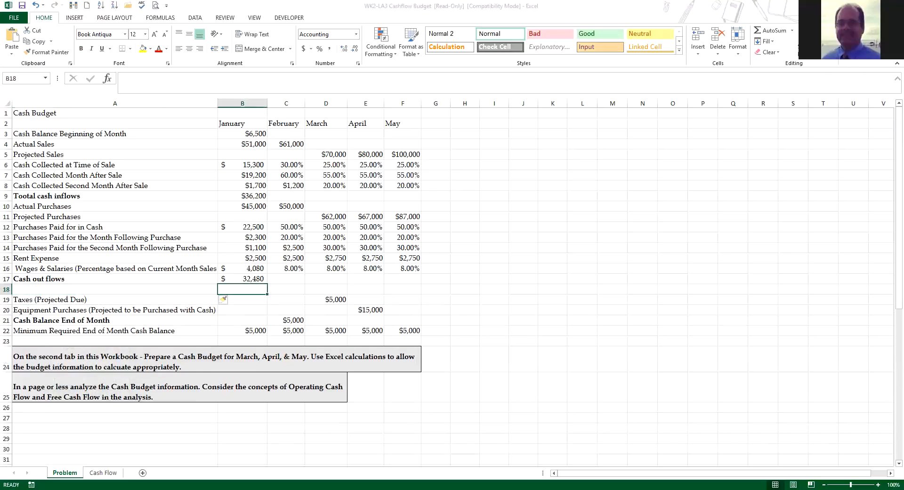
click(115, 289)
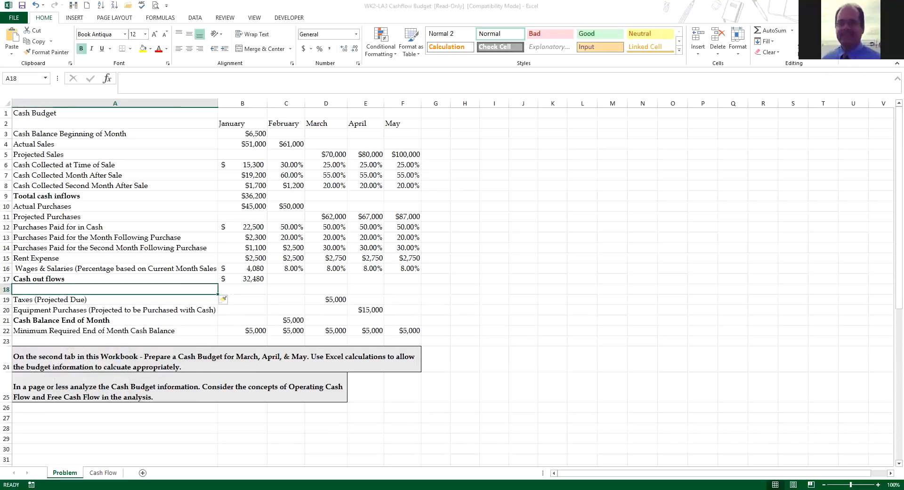
text(Difference)
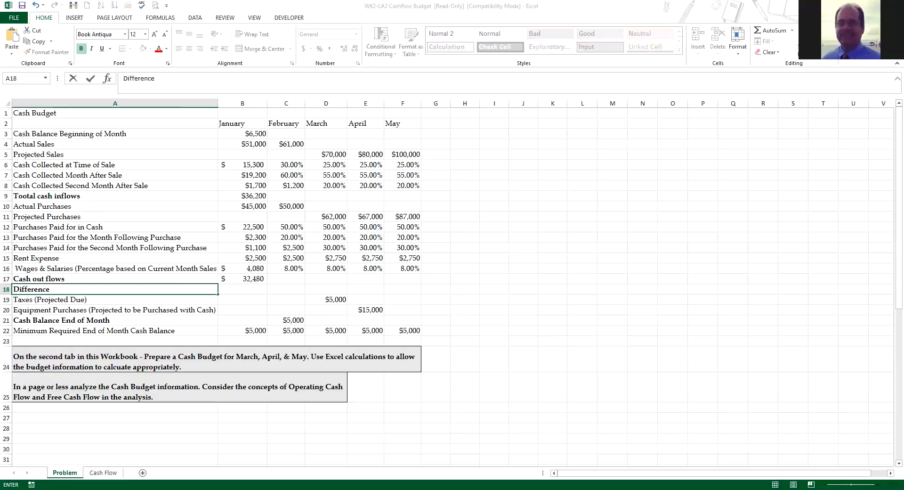
key(Tab)
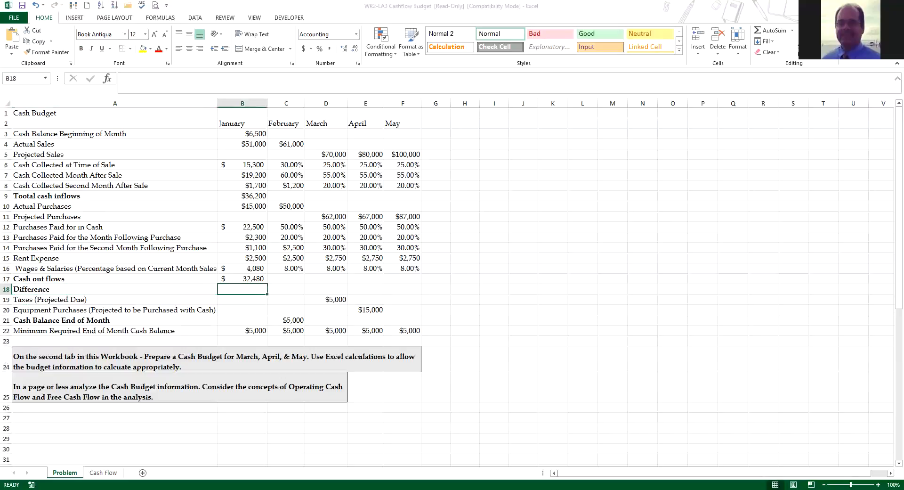
Step: Calculate January's difference in B18 as total cash inflows minus cash outflows, using =B9-B17
text(=)
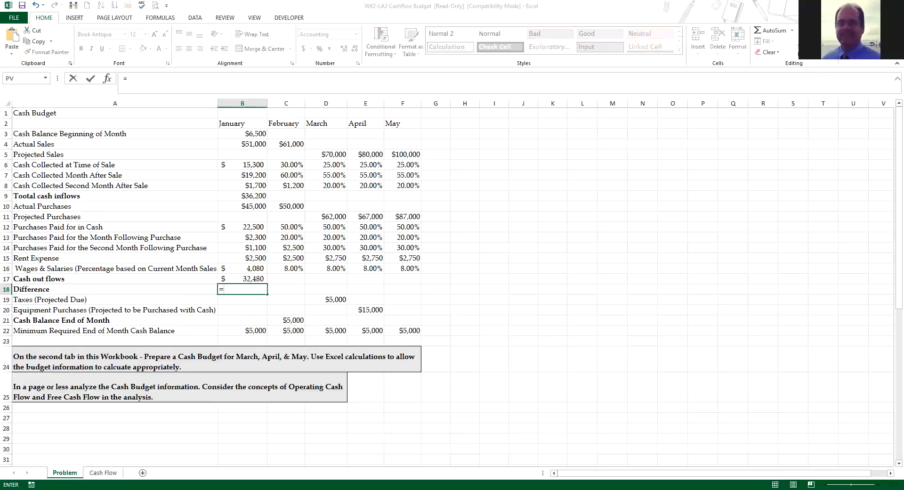
click(242, 196)
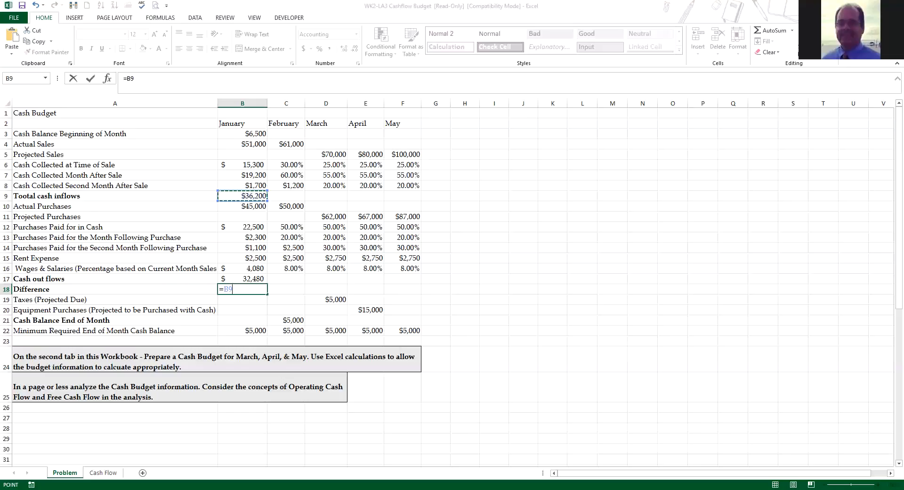
text(-)
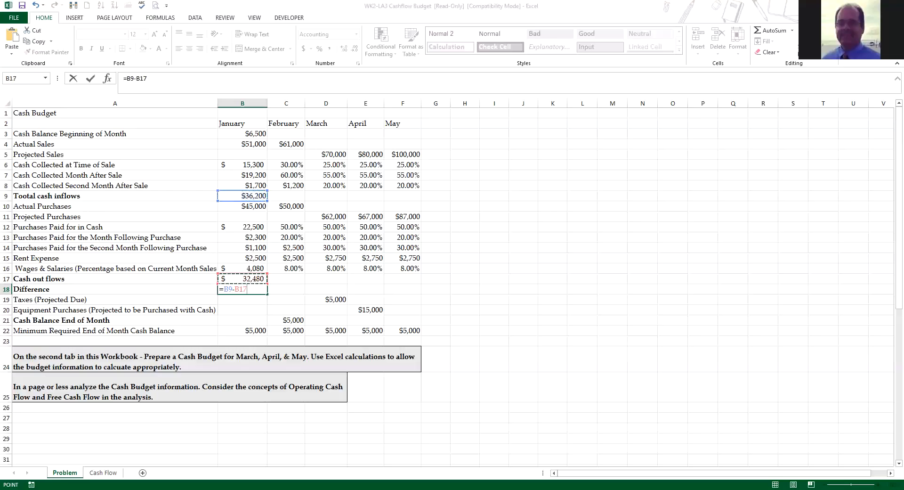
key(Return)
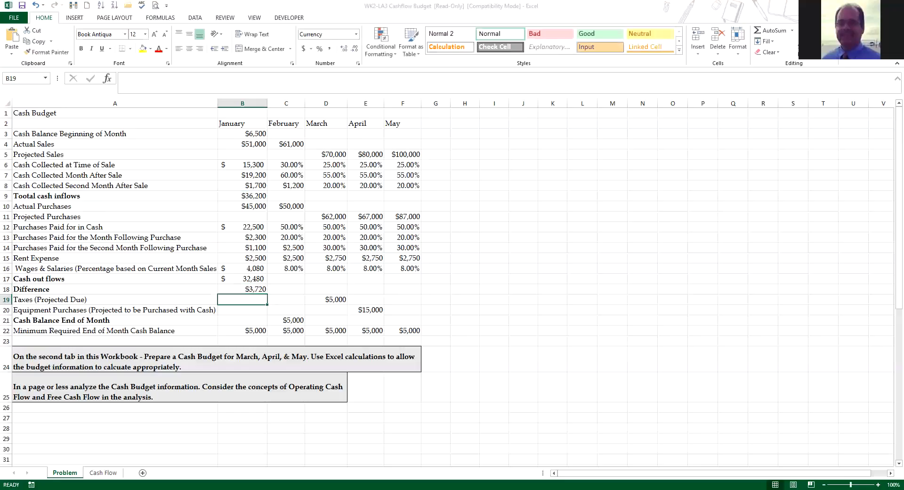
Step: Calculate January's end-of-month cash balance in B21 as the beginning balance plus the difference, using =B3+B18
click(243, 320)
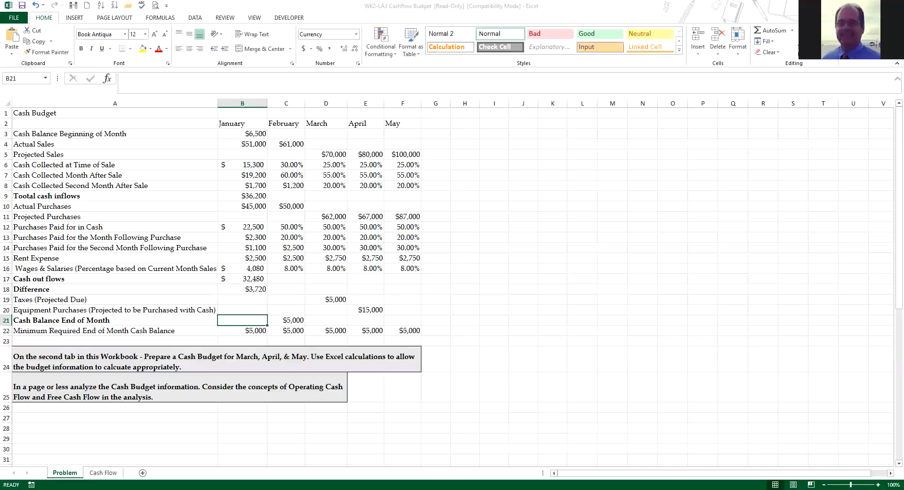
click(242, 134)
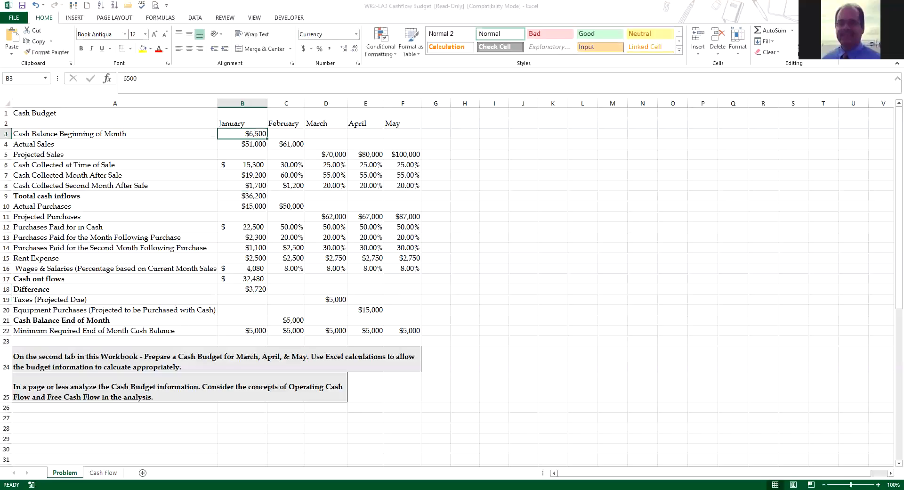
click(242, 289)
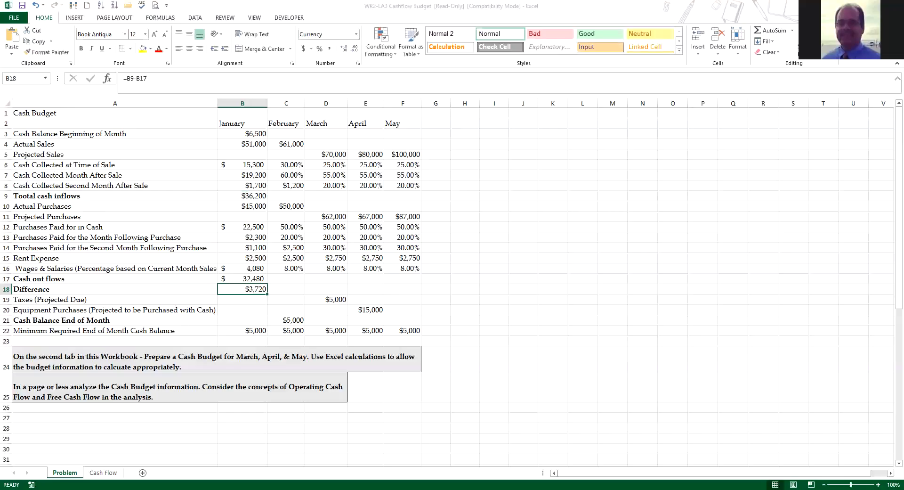
click(243, 321)
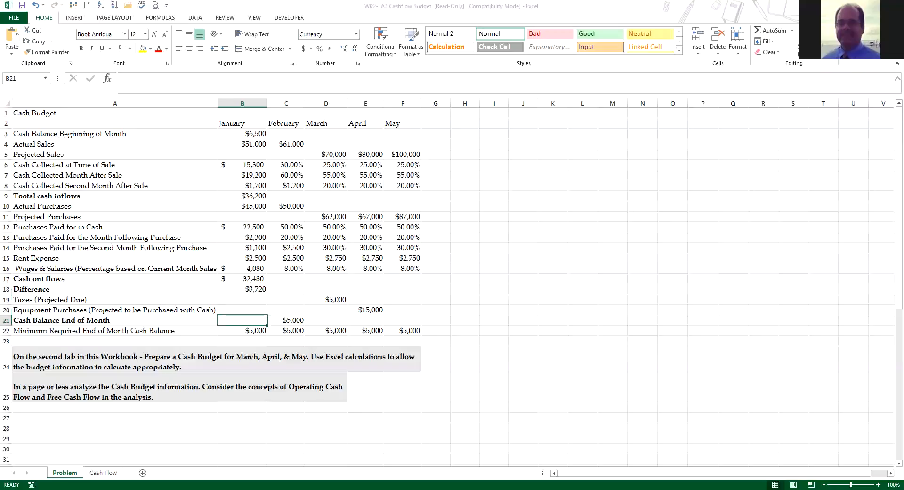
text(=)
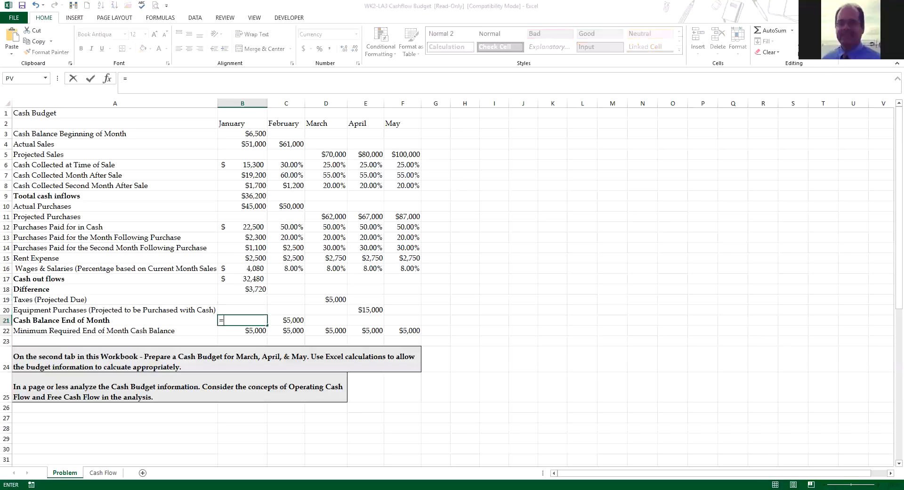
click(242, 134)
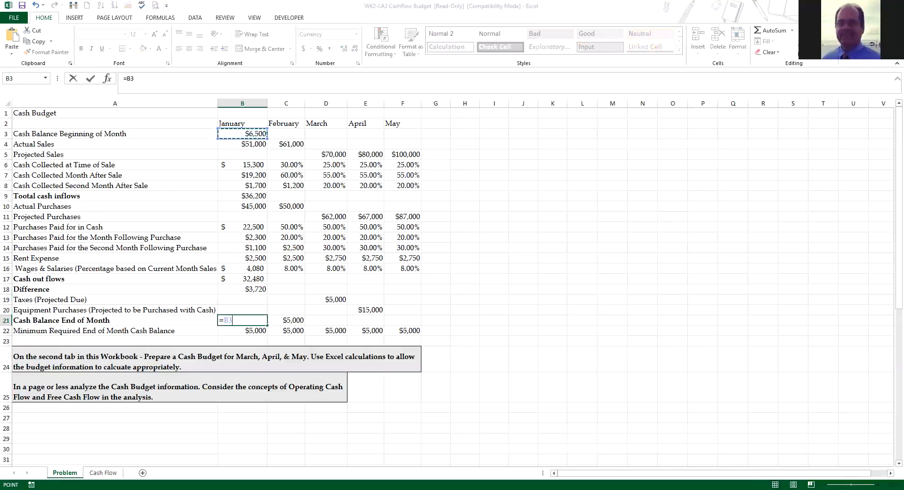
text(+)
click(254, 288)
key(Return)
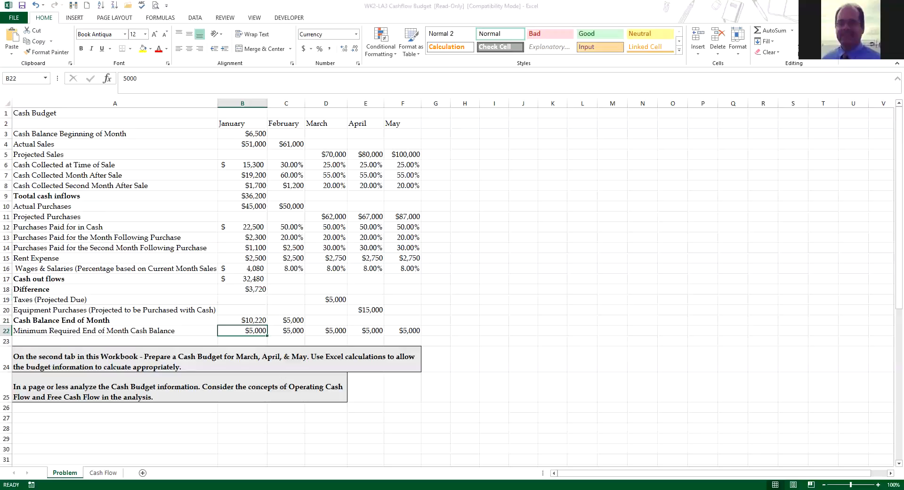
Step: Set February's beginning cash balance in C3 to January's ending cash balance, using =B21
click(286, 134)
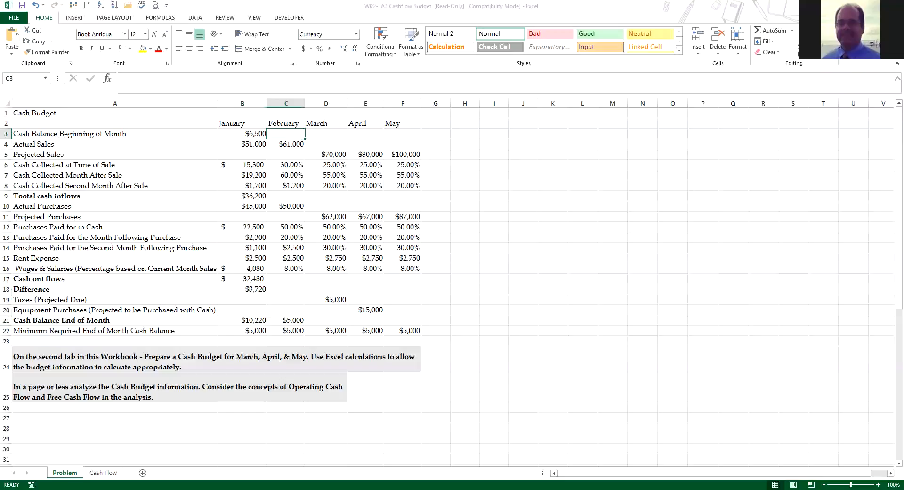
text(=)
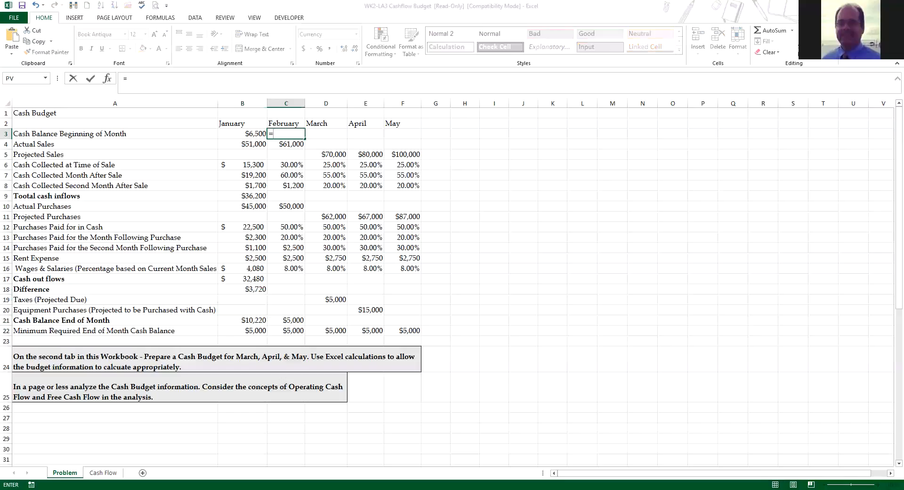
click(243, 320)
key(Return)
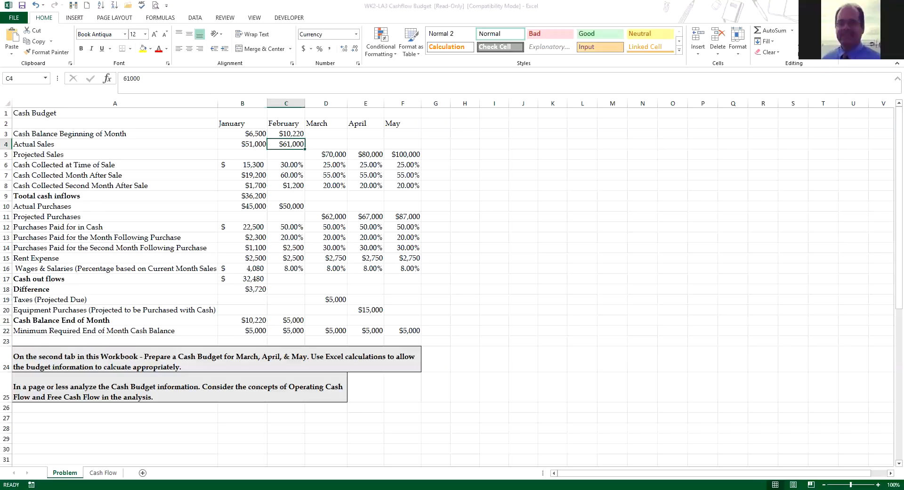
Step: Replace February's cash collected at time of sale percentage in C6 with the formula =C4-0.3
click(286, 164)
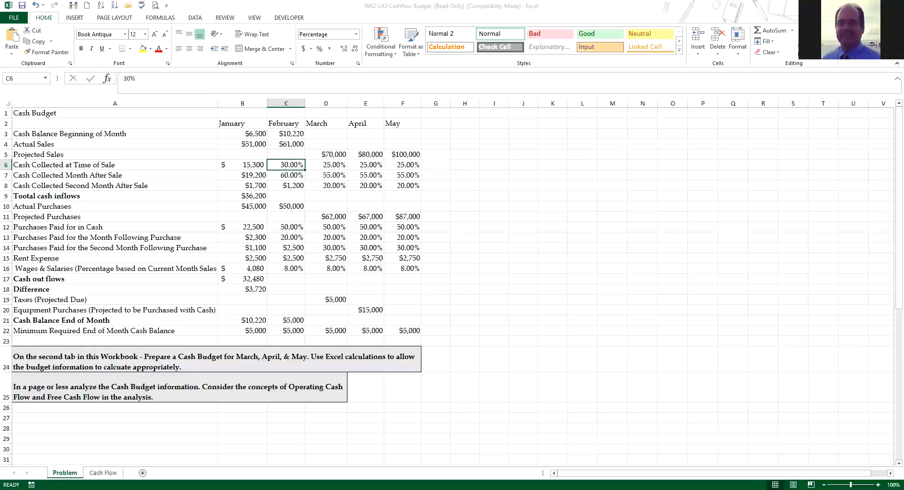
text(=)
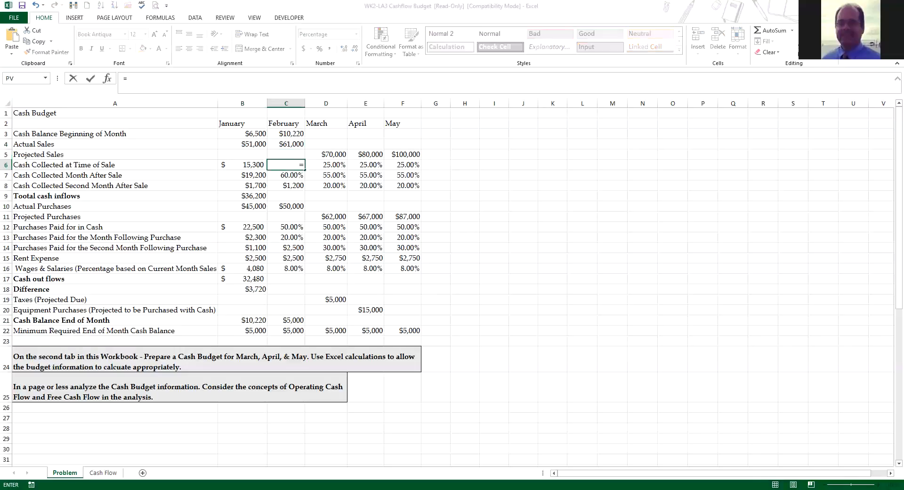
text(C4-30)
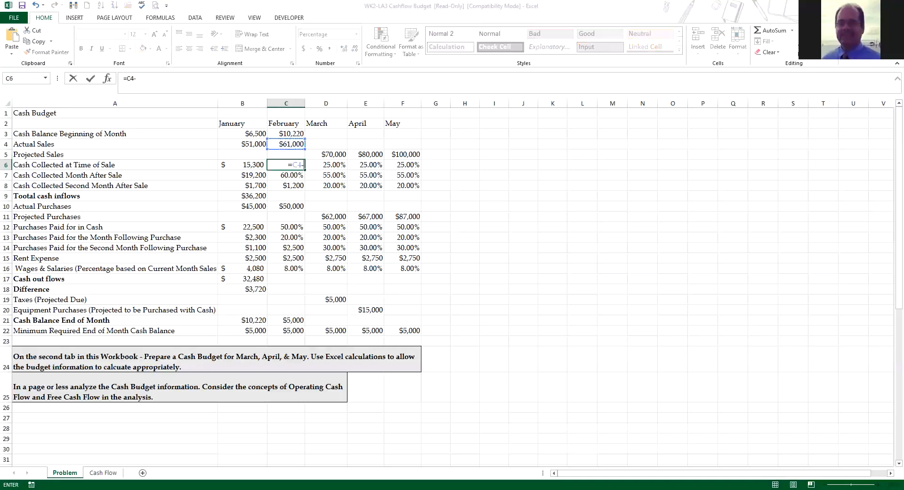
key(BackSpace)
key(BackSpace)
text(.30)
key(Return)
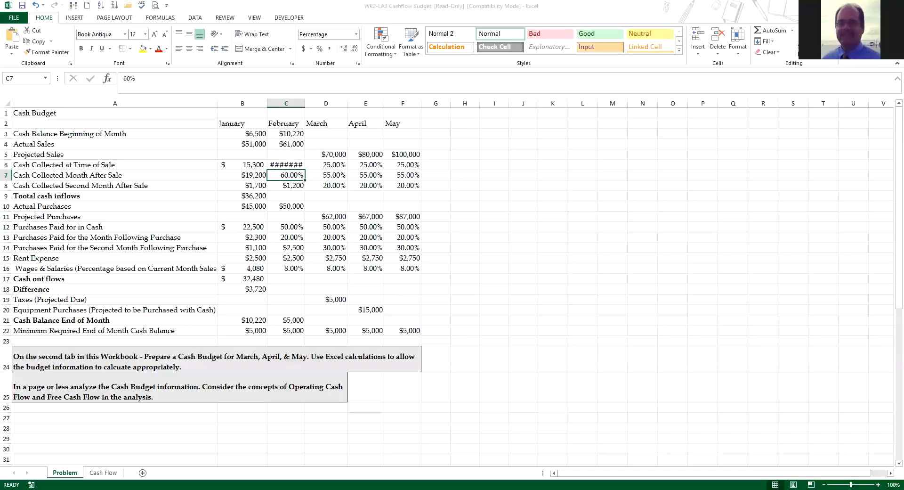
Step: Widen column C to fit its contents and format C6 as Accounting with $ and 0 decimal places
double_click(305, 104)
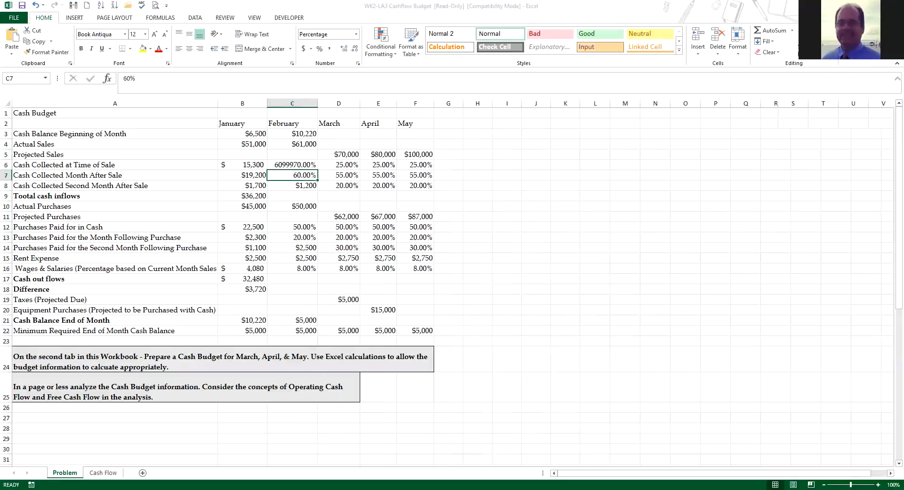
right_click(294, 164)
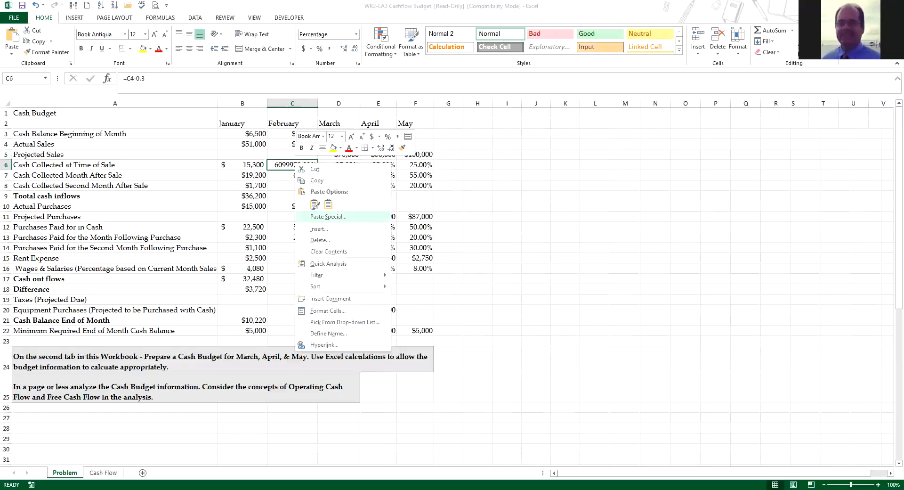
click(328, 310)
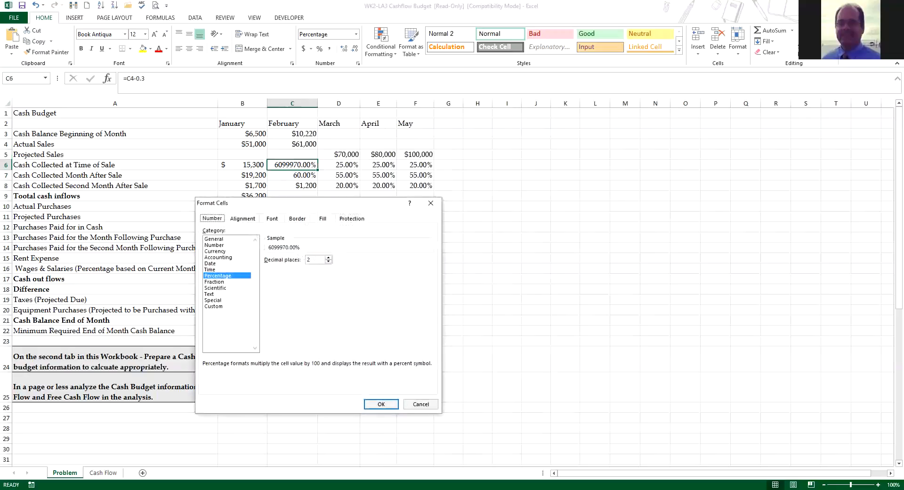
double_click(329, 262)
click(219, 257)
click(381, 404)
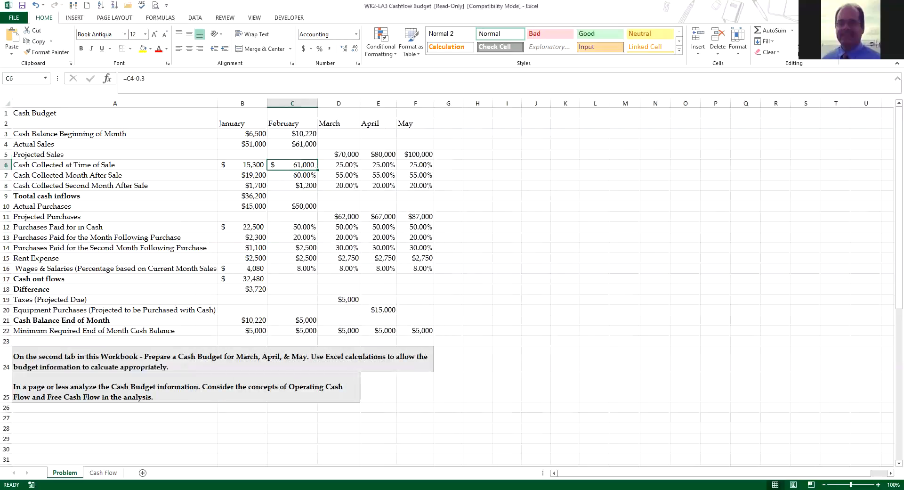
Step: Try to correct the C6 formula by re-entering .3, and check it against February's actual sales in C4
right_click(303, 165)
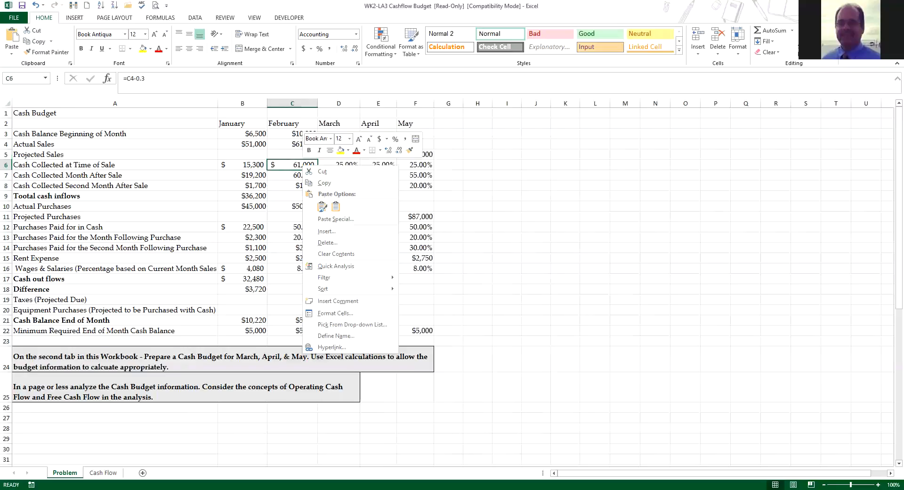
key(Escape)
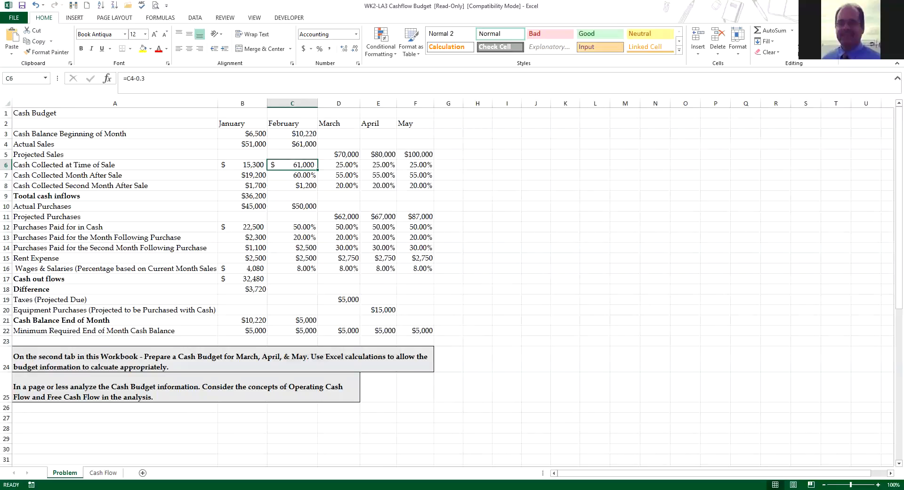
key(F2)
key(BackSpace)
key(BackSpace)
key(BackSpace)
text(.3)
key(Return)
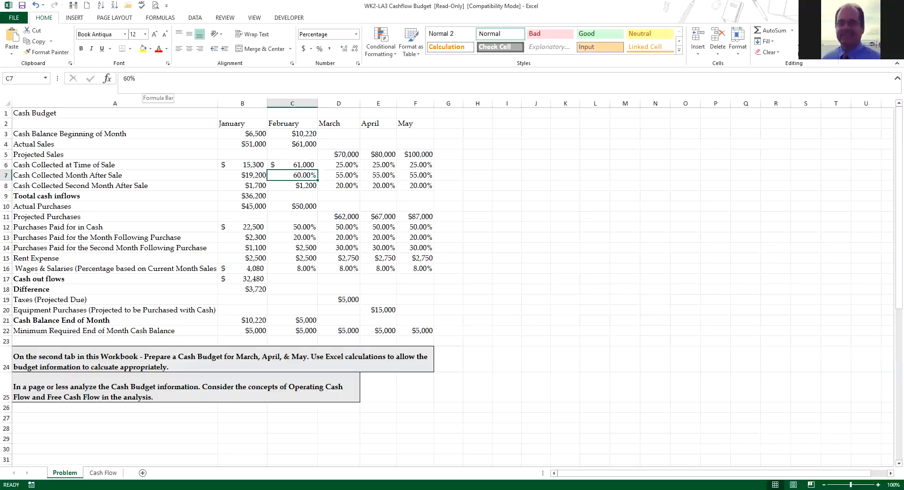
click(292, 165)
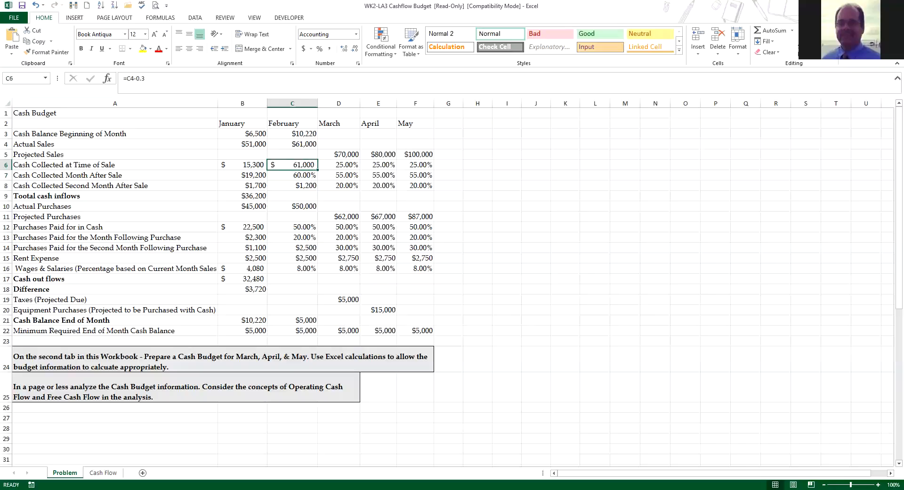
key(Up)
key(Up)
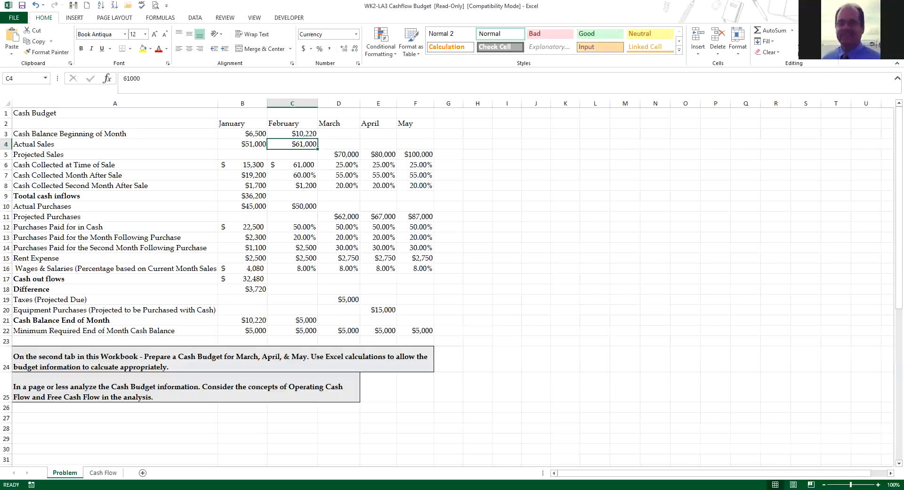
key(Down)
key(Down)
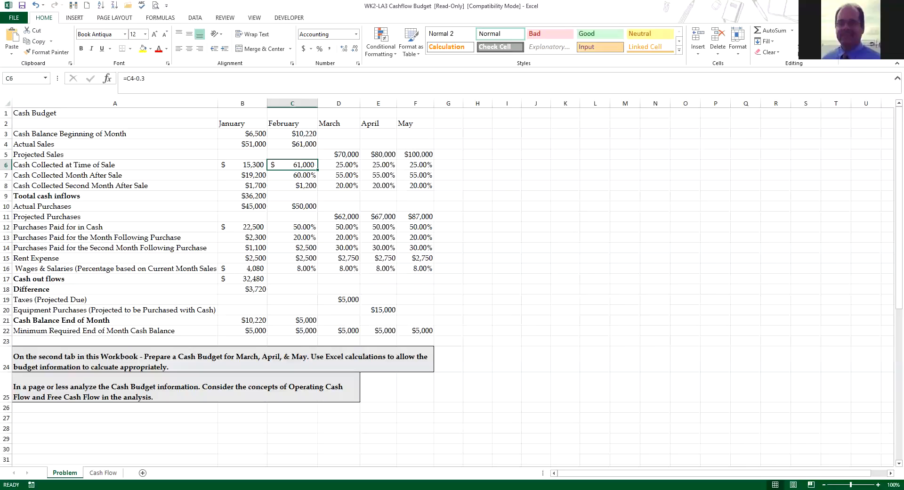
Step: Replace the formula for February's cash collected at time of sale in C6 with =C4*.30
text(=C4*)
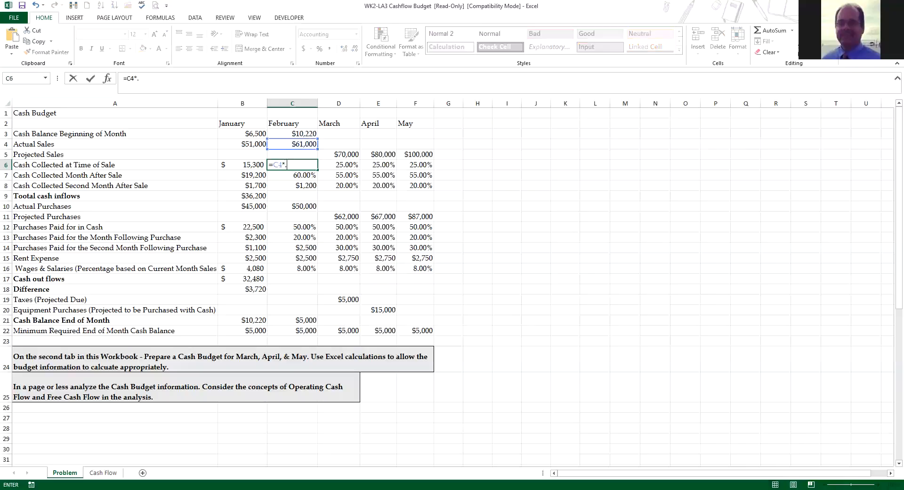
text(.30)
key(Return)
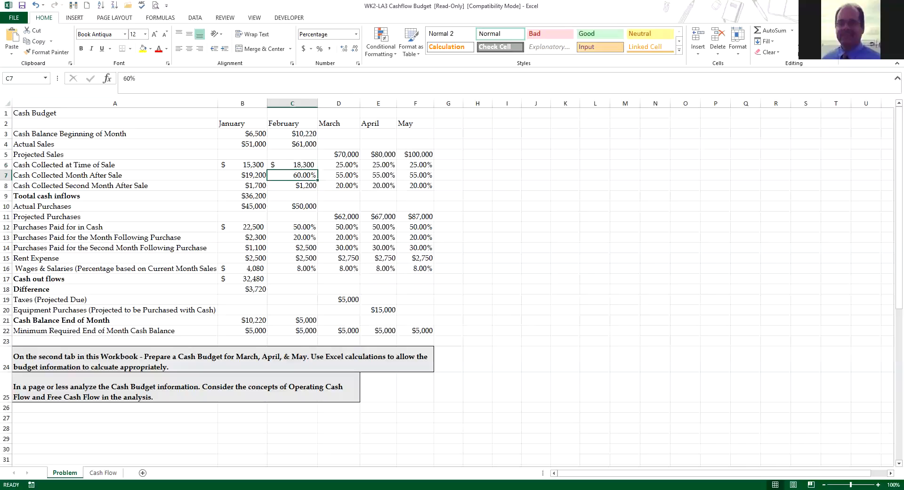
Step: Calculate February's cash collected month after sale in C7 as 60% of January's actual sales, using =B4*60%
text(=)
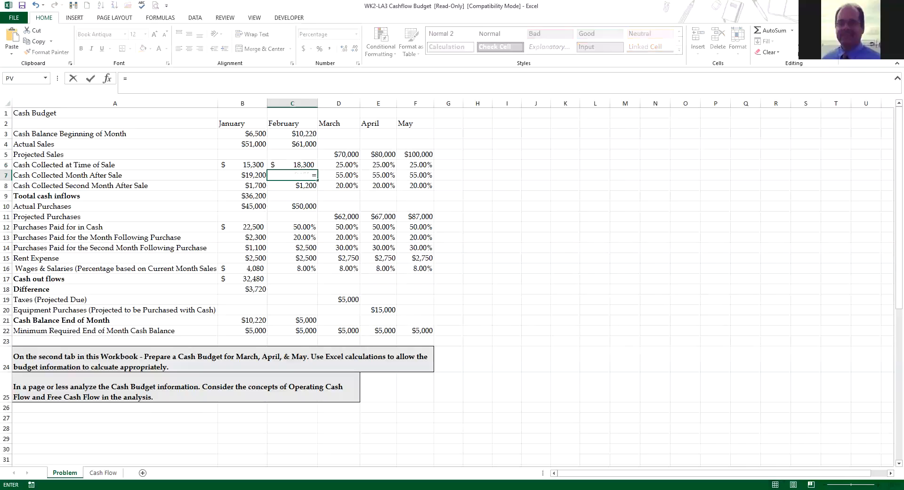
click(242, 144)
text(*60%)
key(Return)
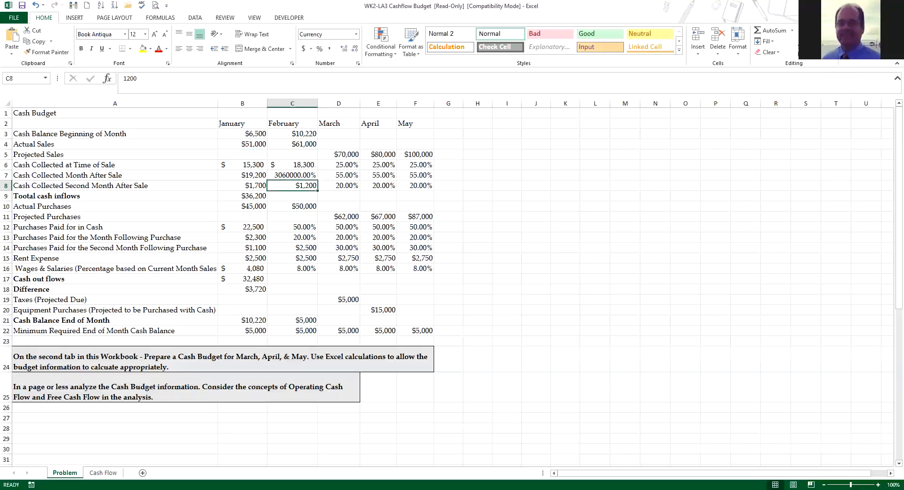
Step: Format C7 as Currency with 0 decimal places
right_click(296, 176)
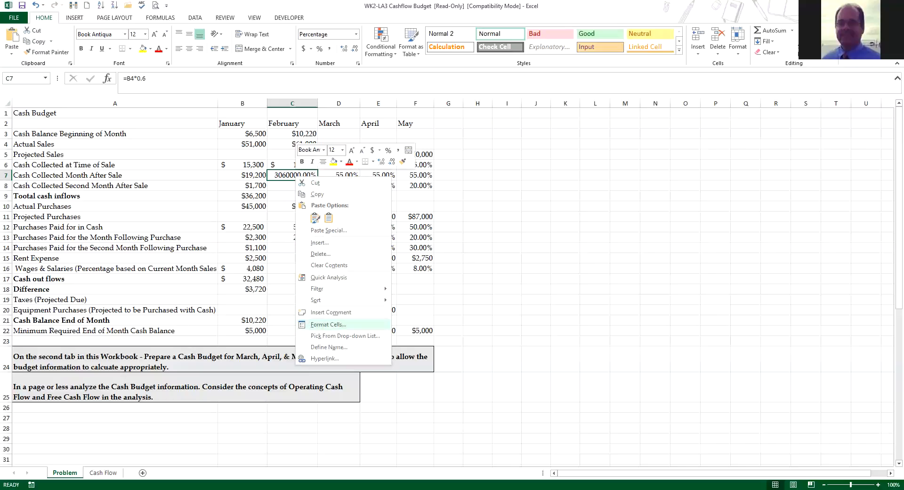
click(329, 324)
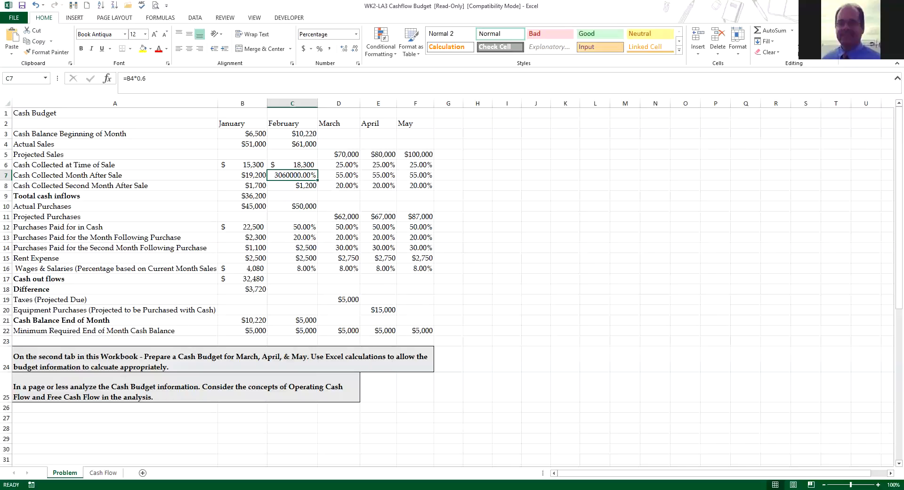
double_click(337, 276)
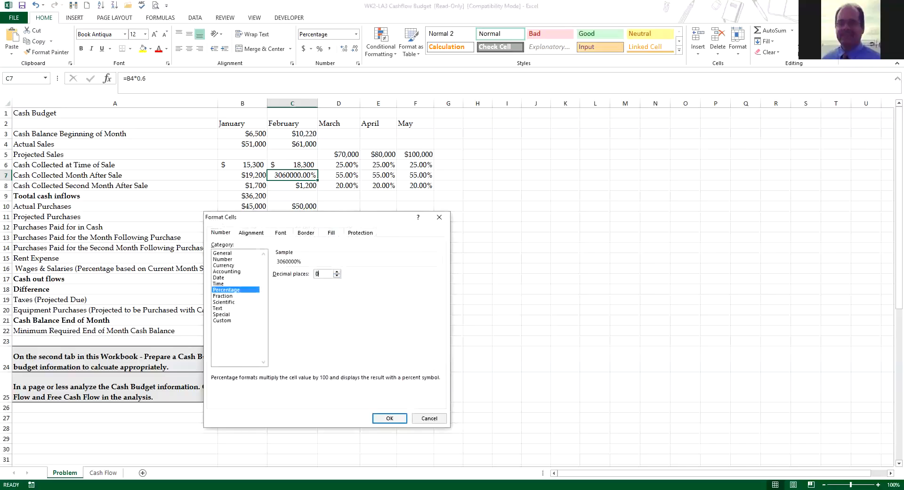
click(224, 266)
click(390, 418)
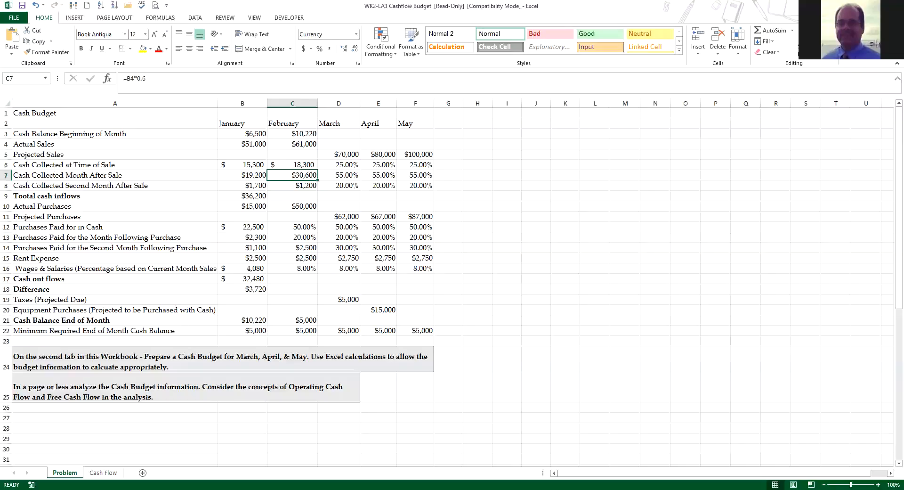
Step: Calculate February's purchases paid for in cash in C12 as 50% of February's actual purchases, using =C10*50%
click(292, 227)
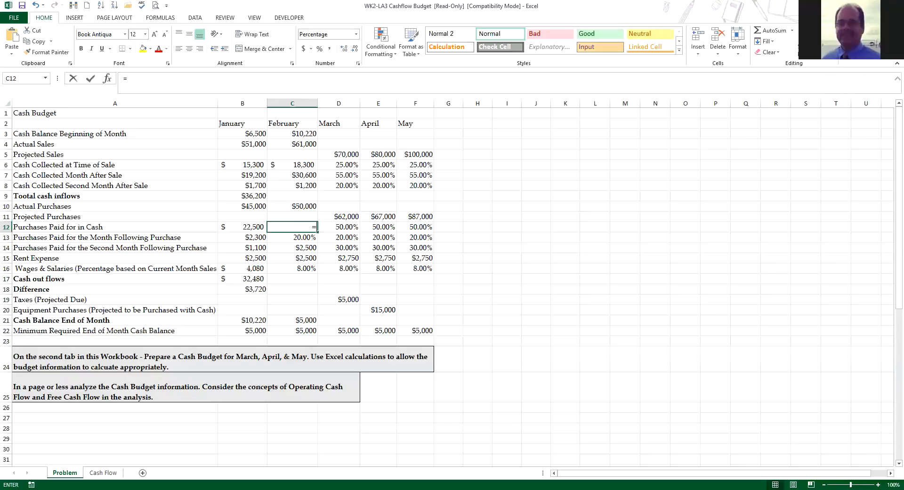
text(=)
key(Up)
key(Up)
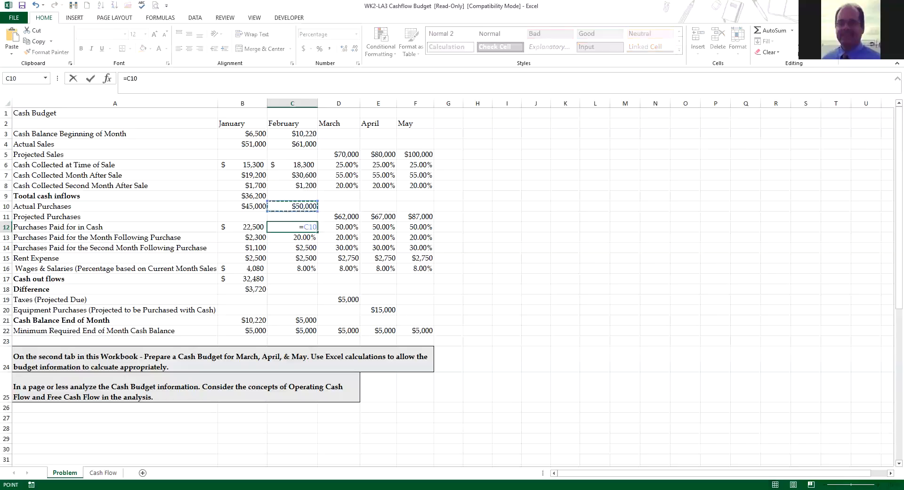
text(*50%)
key(Return)
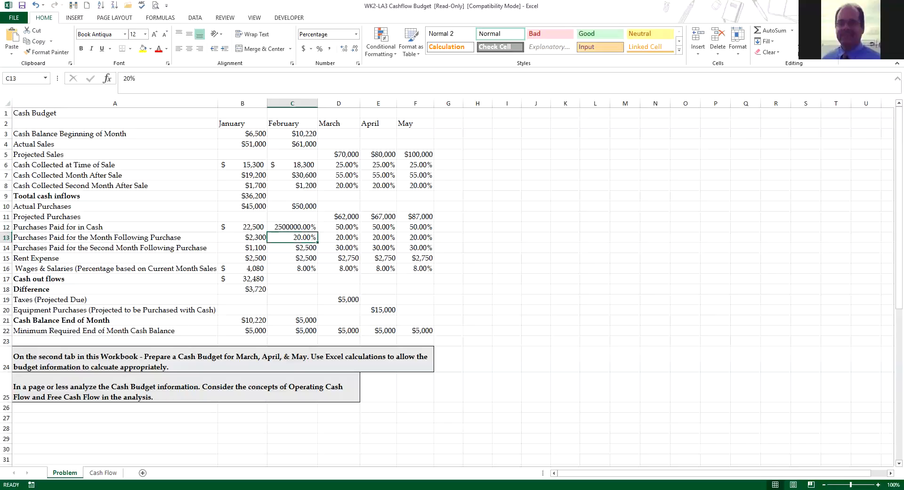
Step: Format C12 as Number with 0 decimal places
click(299, 226)
right_click(300, 227)
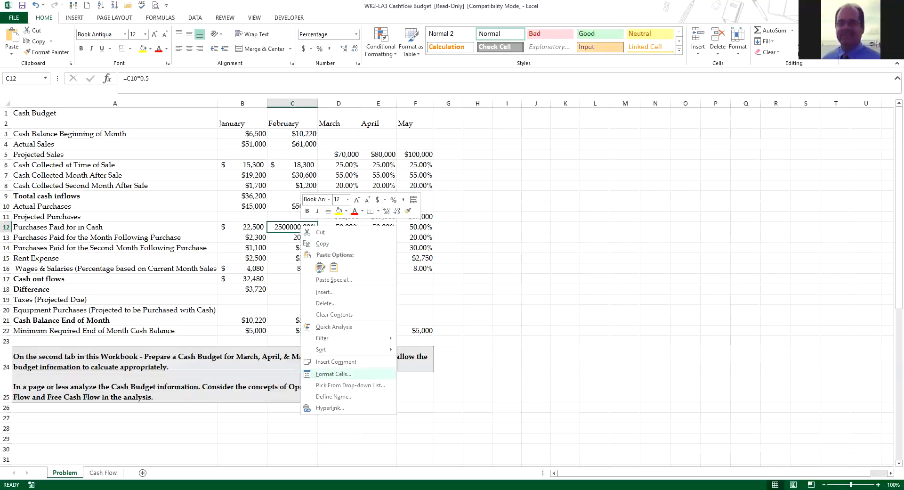
click(333, 374)
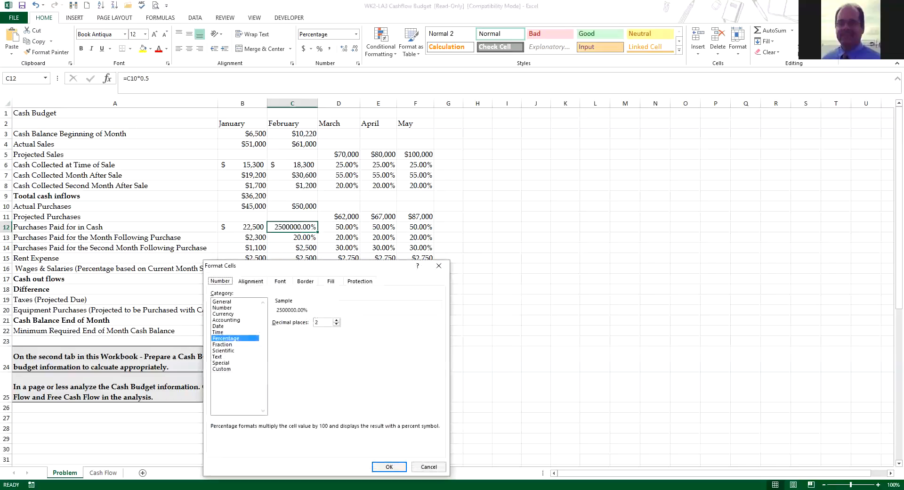
click(222, 308)
click(336, 324)
click(336, 324)
click(389, 467)
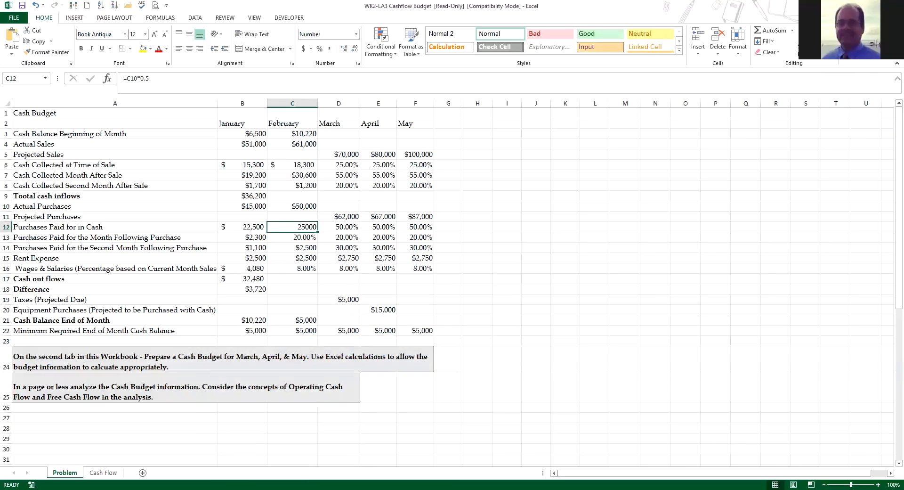
Step: Change the number format of C12 to Accounting, keeping 0 decimal places
right_click(304, 227)
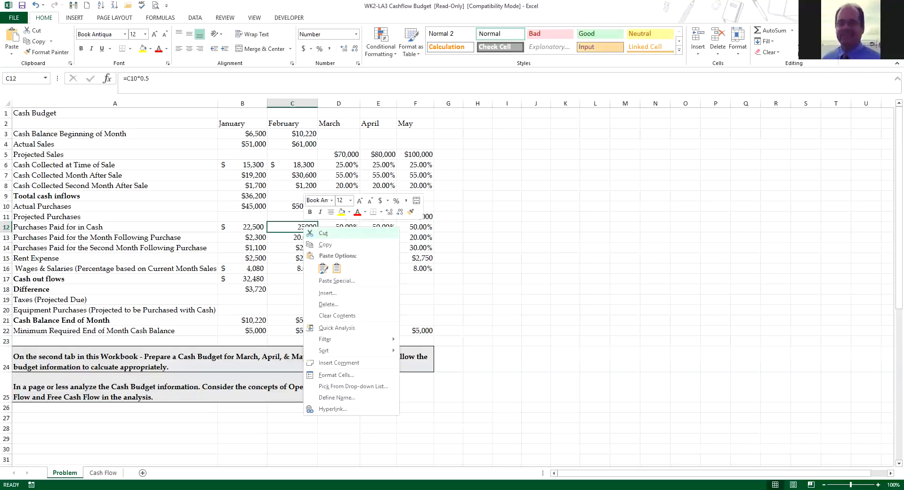
click(337, 375)
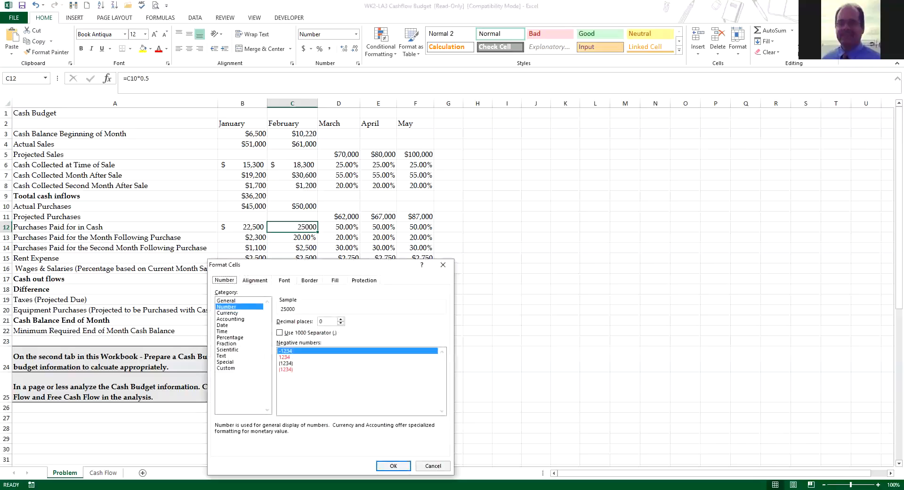
click(231, 319)
click(394, 466)
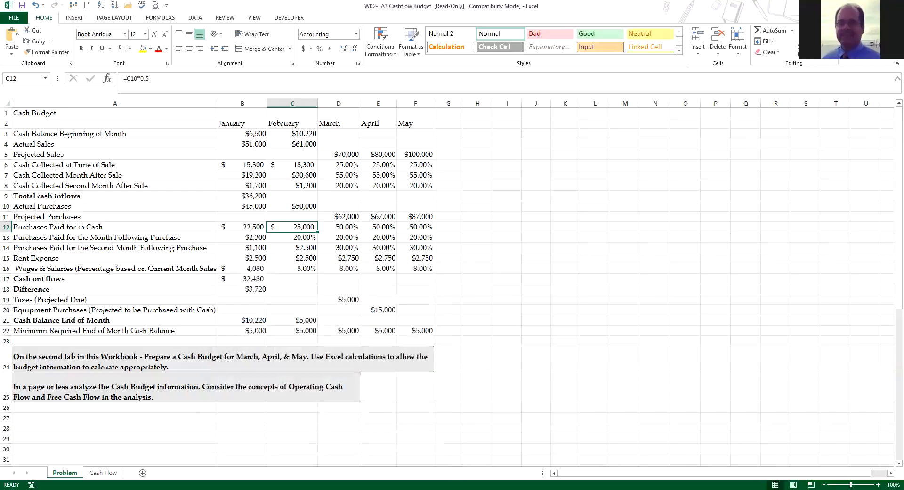
Step: Calculate February's purchases paid for the month following purchase in C13 as 20% of January's actual purchases, using =B10*20%
click(292, 237)
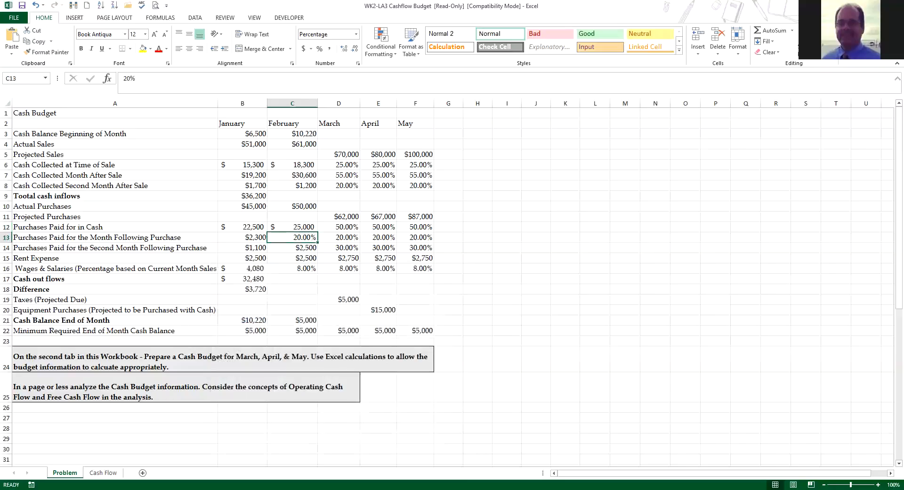
text(=)
click(243, 207)
text(*)
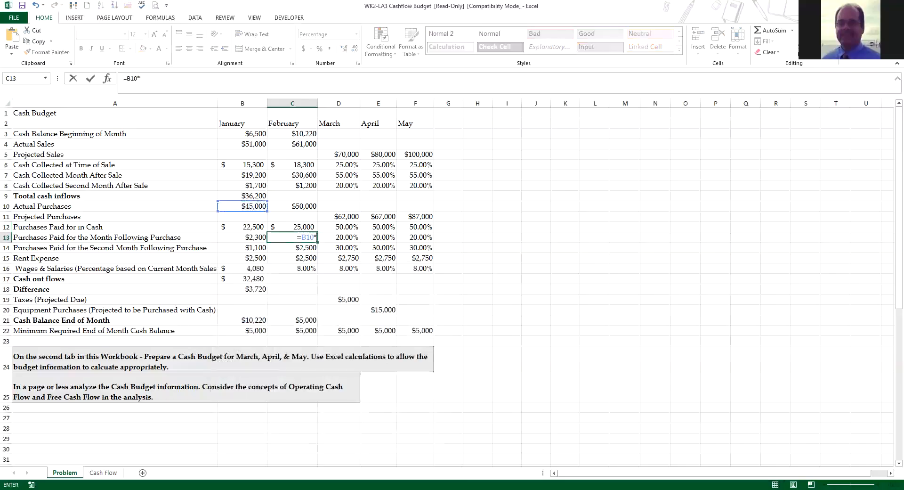
text(20%)
key(Return)
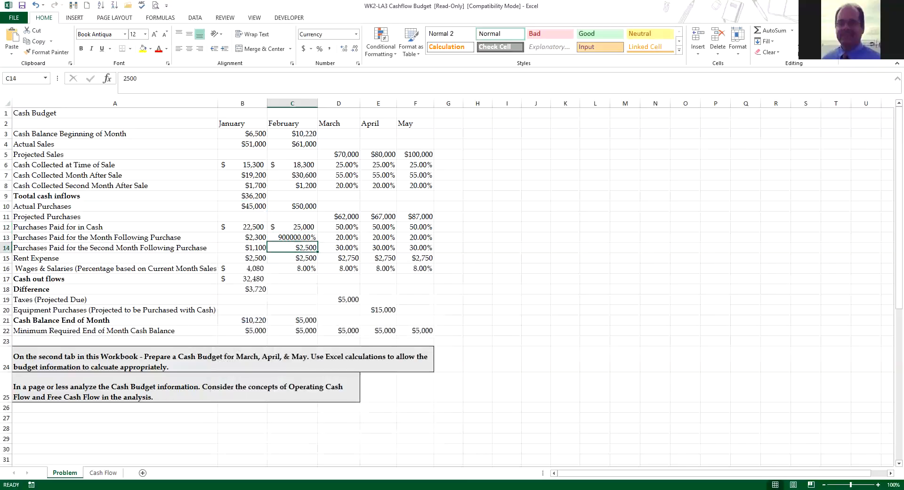
Step: Format C13 as Accounting with 0 decimal places
click(292, 237)
right_click(291, 238)
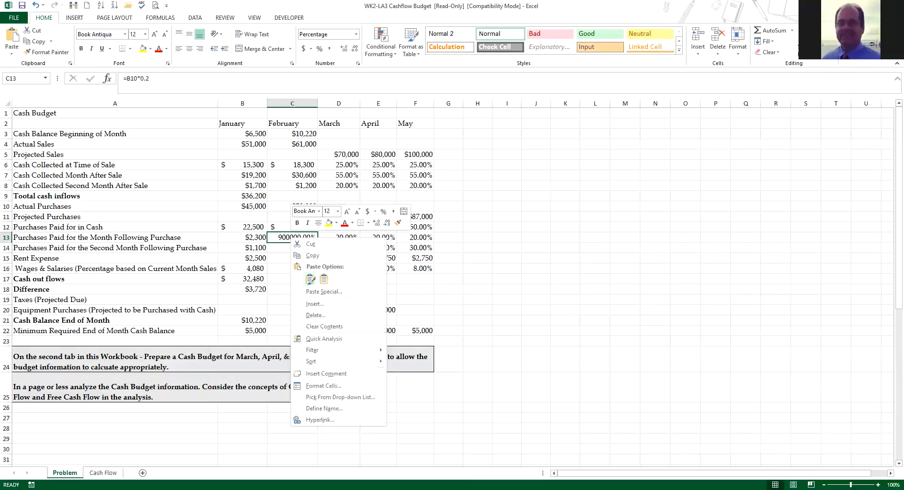
click(323, 386)
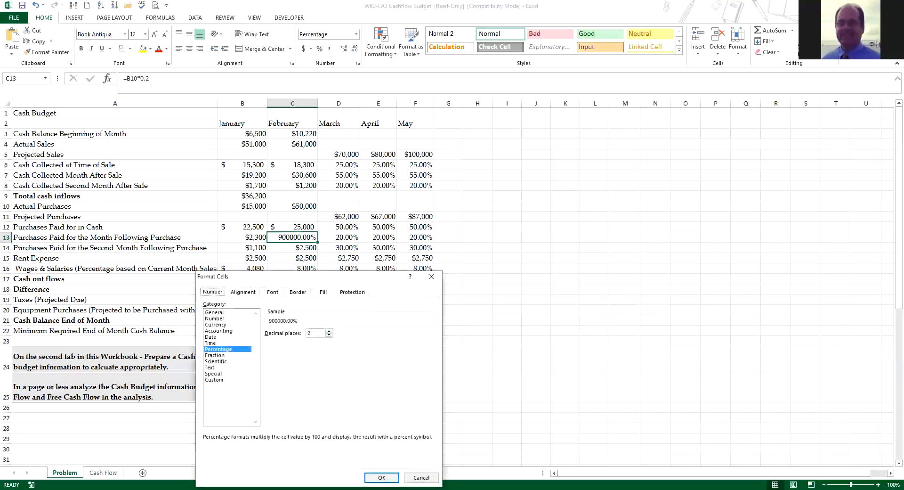
click(328, 336)
click(329, 335)
click(219, 331)
click(382, 478)
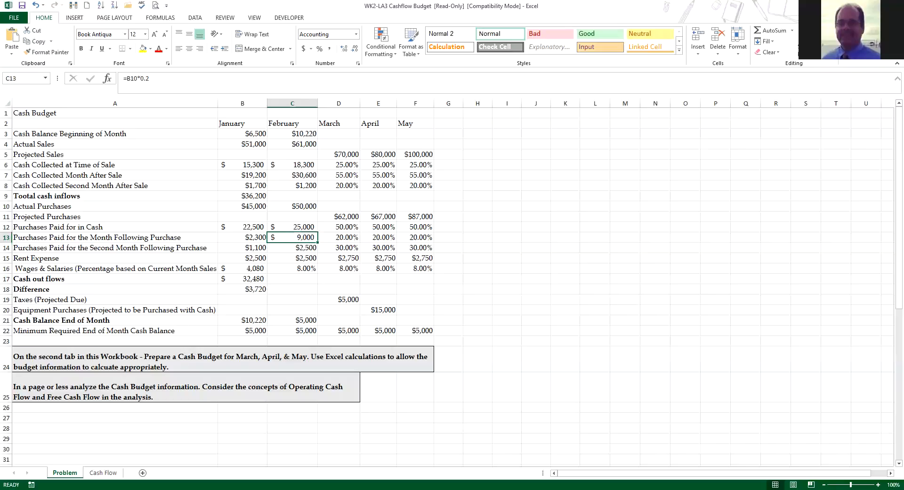
Step: Calculate February's wages and salaries in C16 as 8% of February's actual sales, using =C4*8%
click(293, 269)
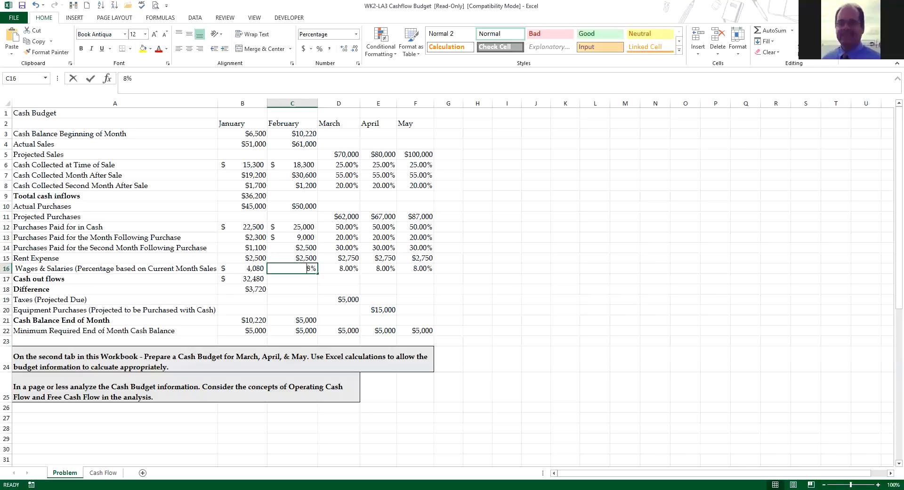
text(=)
click(293, 143)
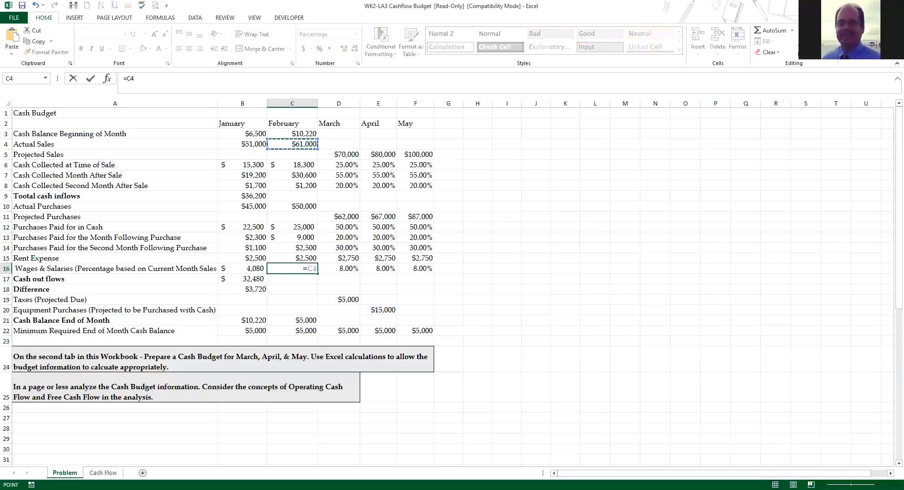
text(*)
text(8)
key(Return)
Step: Format C16 as Accounting with 0 decimal places
click(293, 269)
right_click(293, 268)
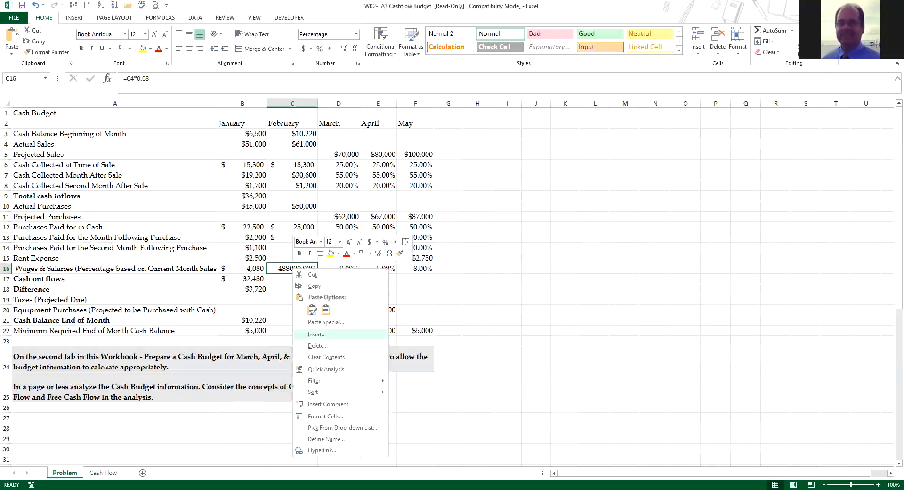
key(Escape)
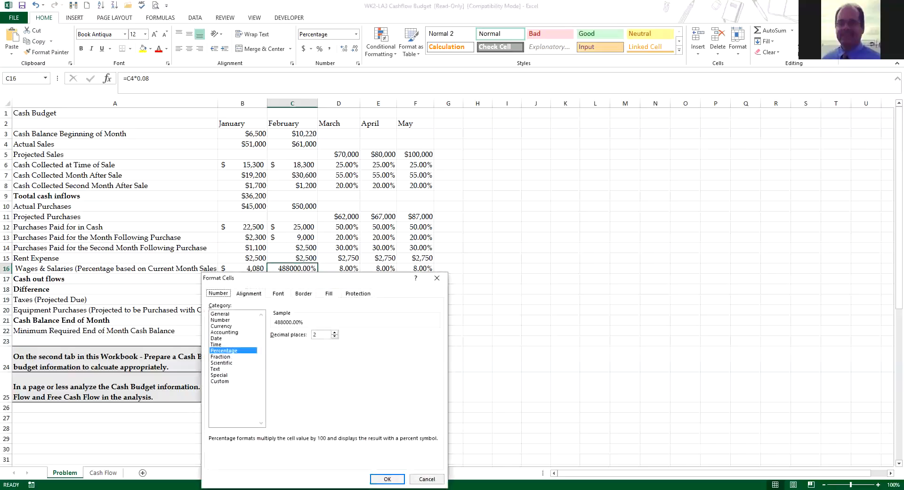
click(335, 337)
click(335, 337)
click(225, 332)
click(387, 479)
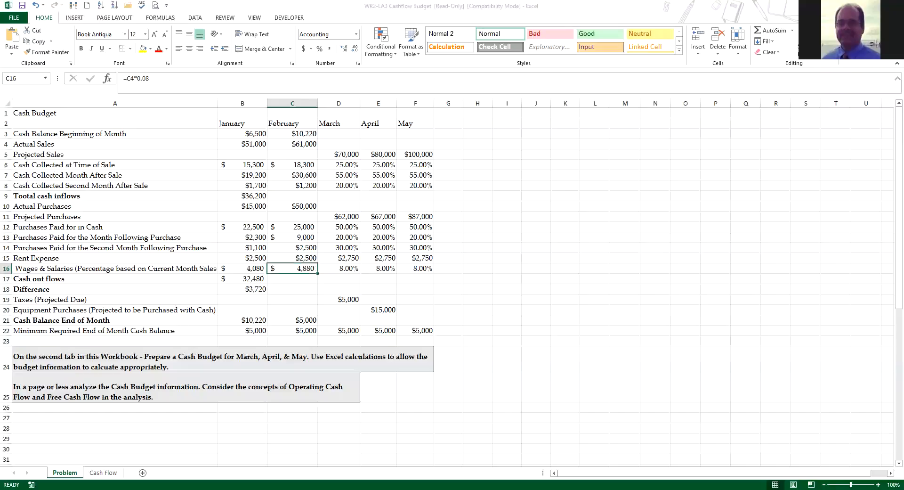
Step: Total February's cash inflows in C9 by summing the three cash collection rows, C6 to C8
click(292, 196)
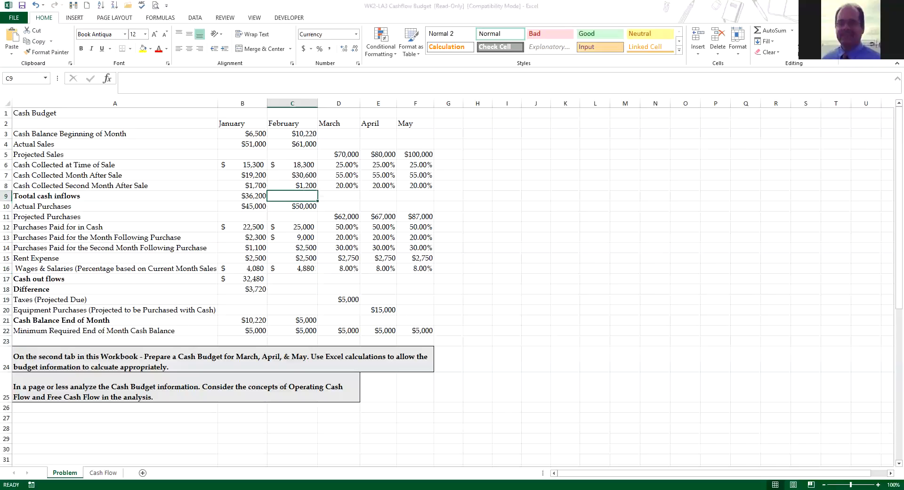
text(=sum()
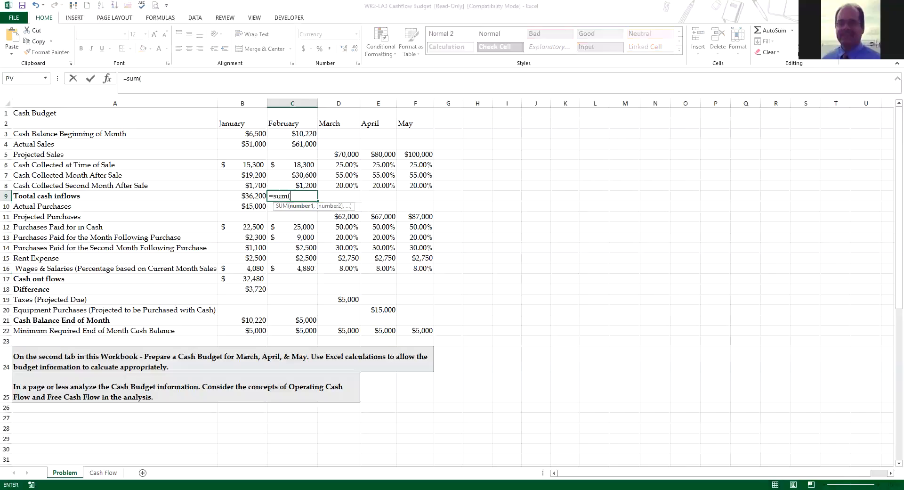
drag(292, 165, 302, 186)
key(Return)
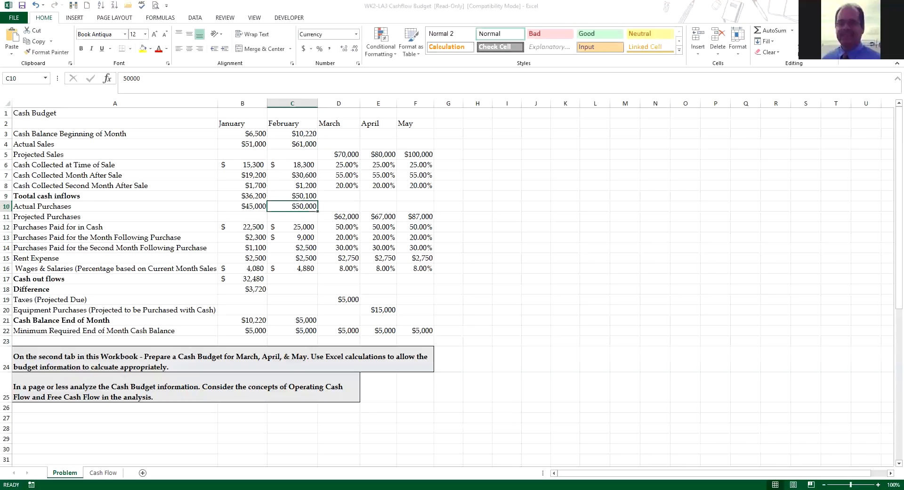
Step: Total February's cash outflows in C17 by summing the purchase payments, rent and wages rows, C12 to C16
click(292, 278)
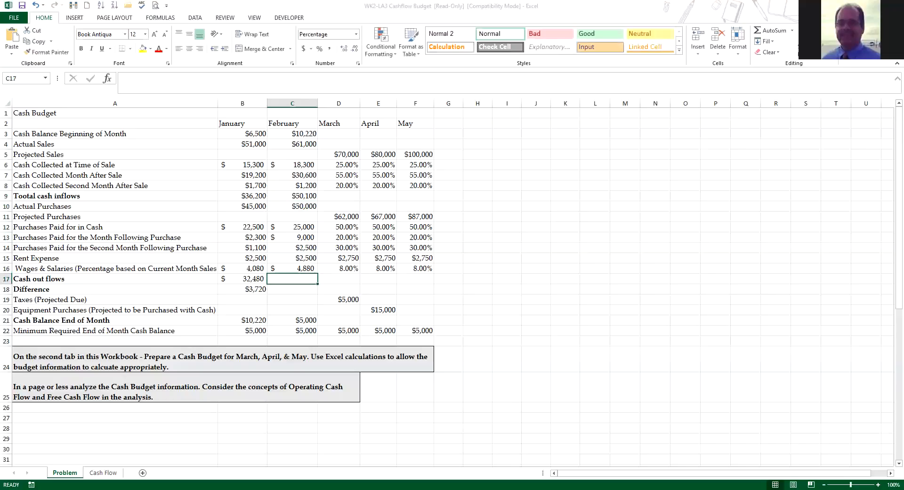
text(=)
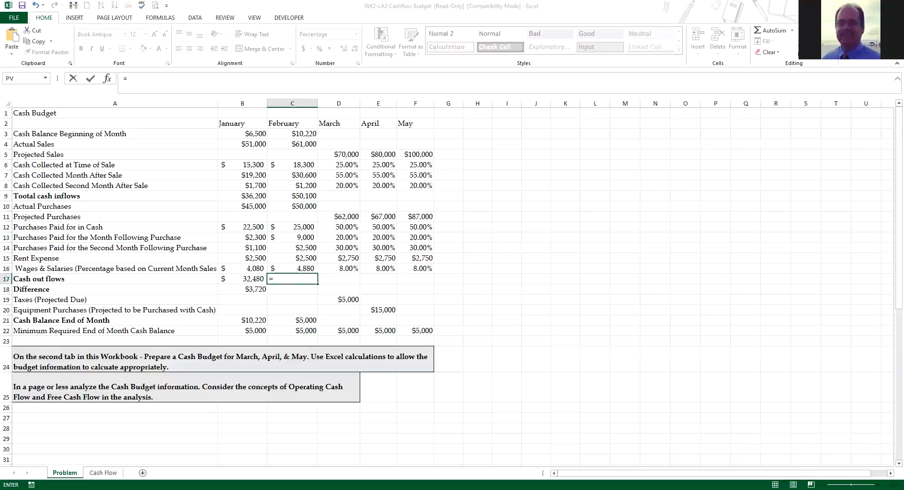
text(s)
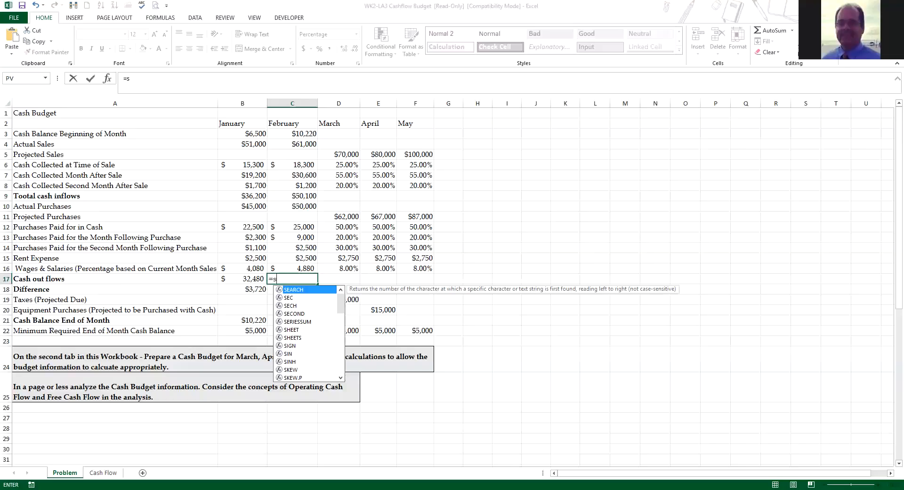
text(um()
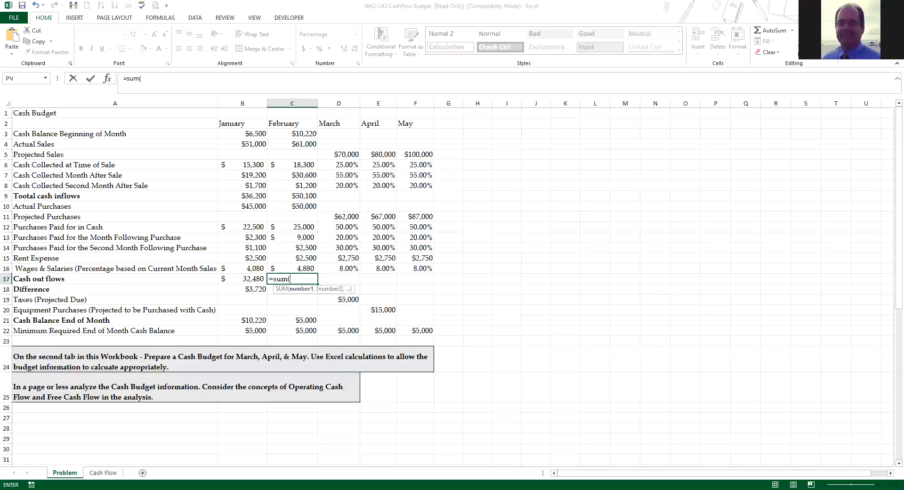
click(292, 227)
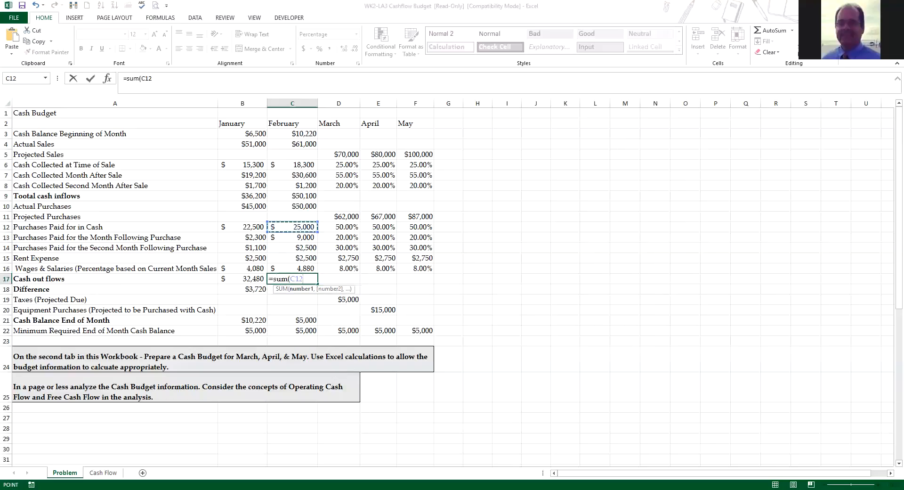
drag(293, 227, 292, 269)
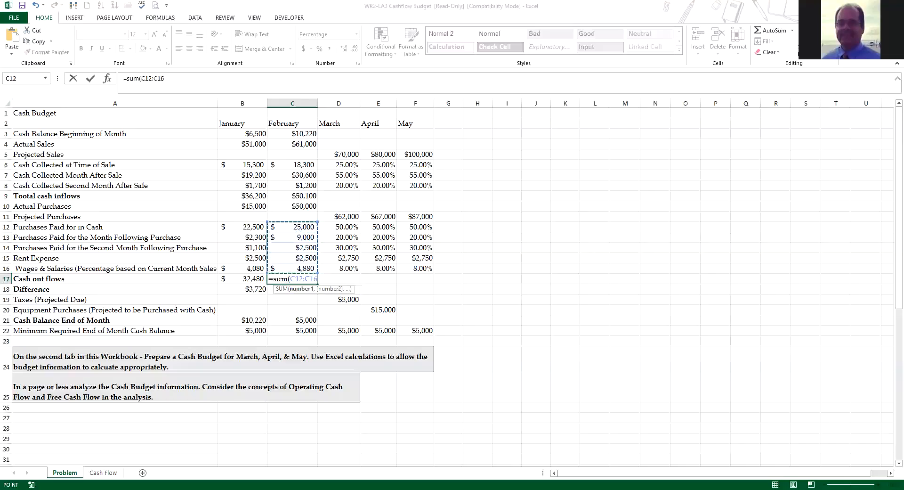
key(Return)
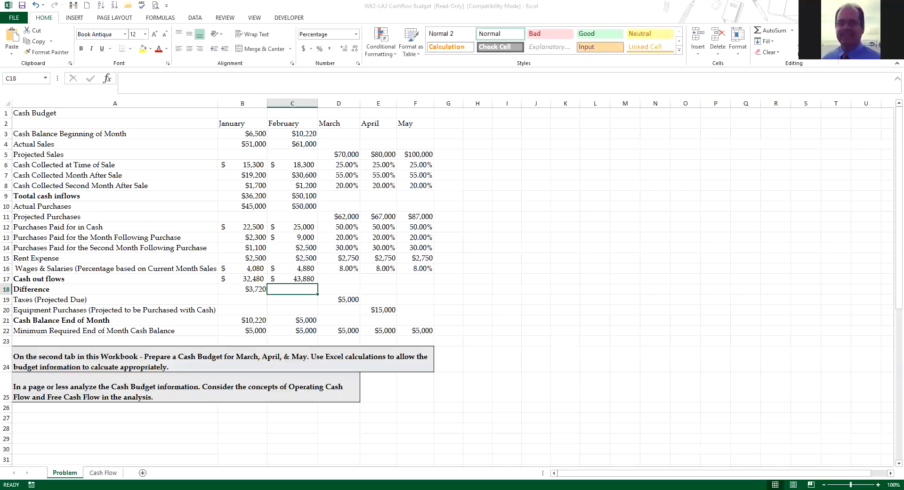
Step: Calculate February's difference in C18 with the formula =C10-C17
text(=)
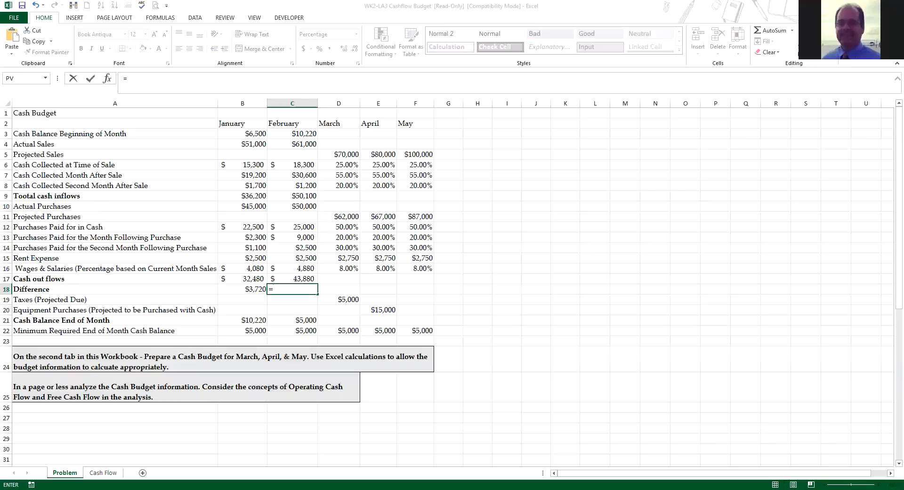
click(292, 207)
text(-)
click(292, 279)
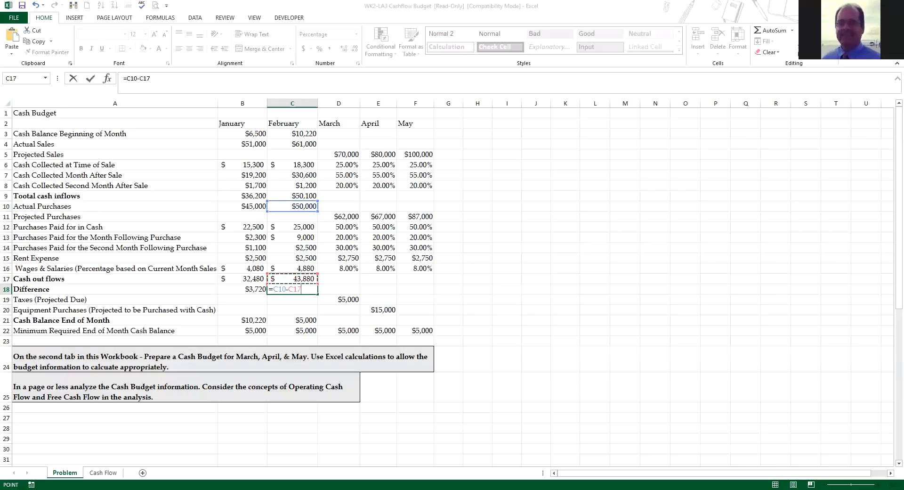
key(Return)
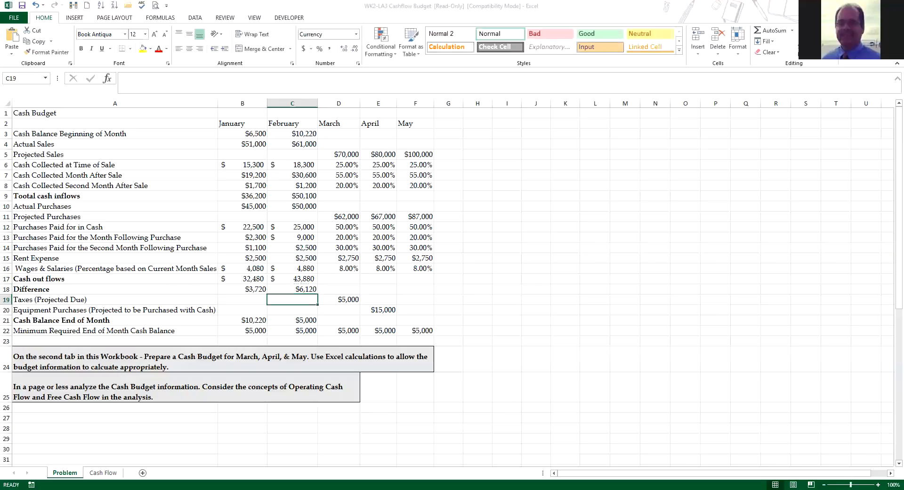
Step: Replace February's end-of-month cash balance in C21 with the beginning balance plus the difference, using =C3+C18
click(292, 320)
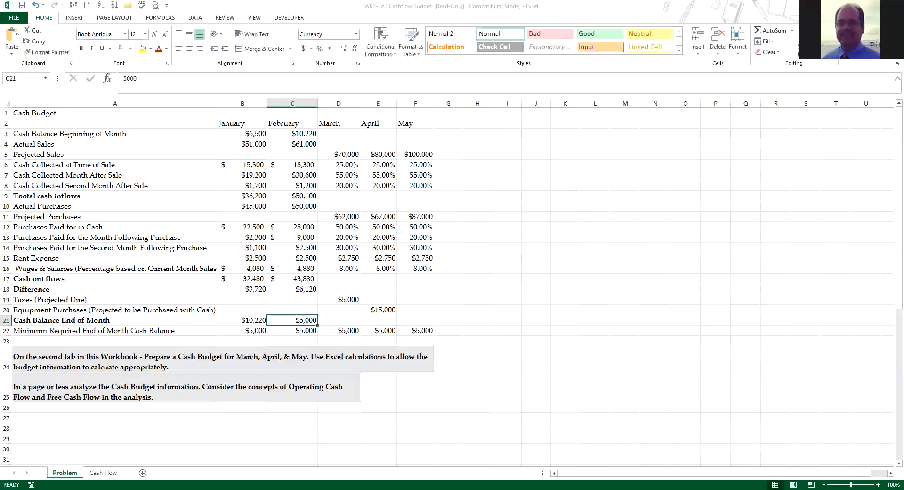
text(=)
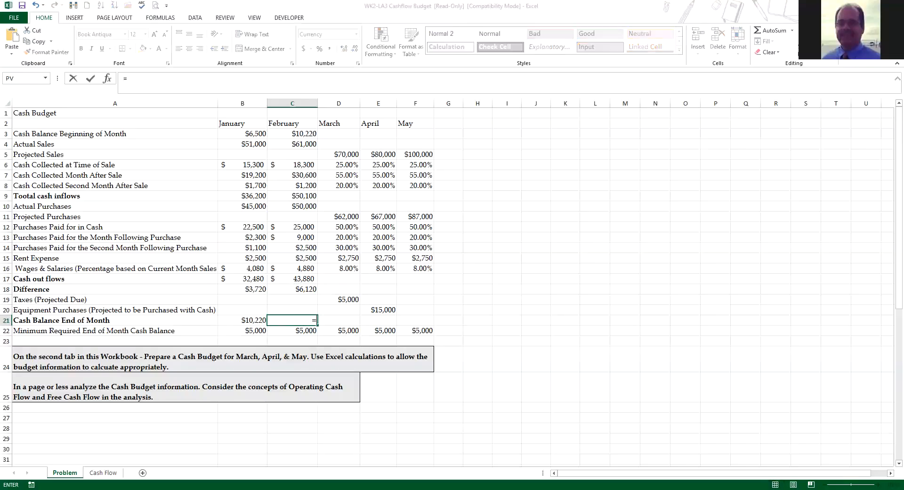
click(292, 134)
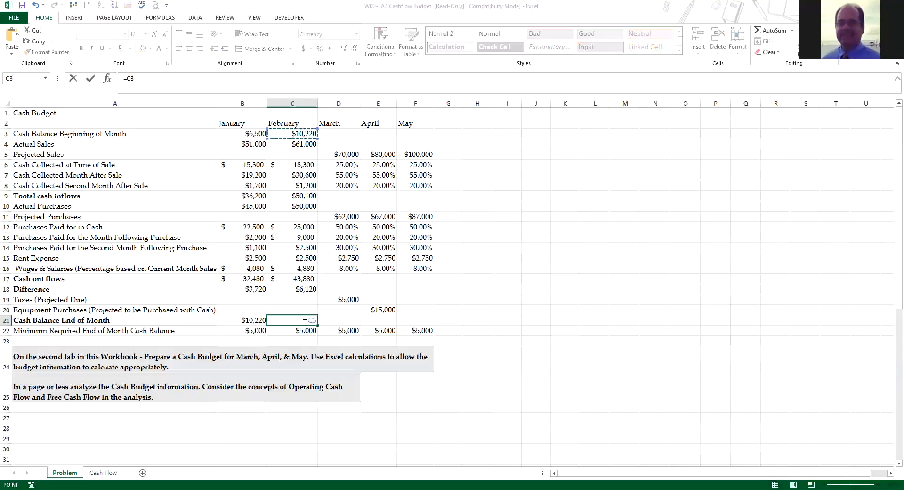
text(+)
click(292, 288)
key(Return)
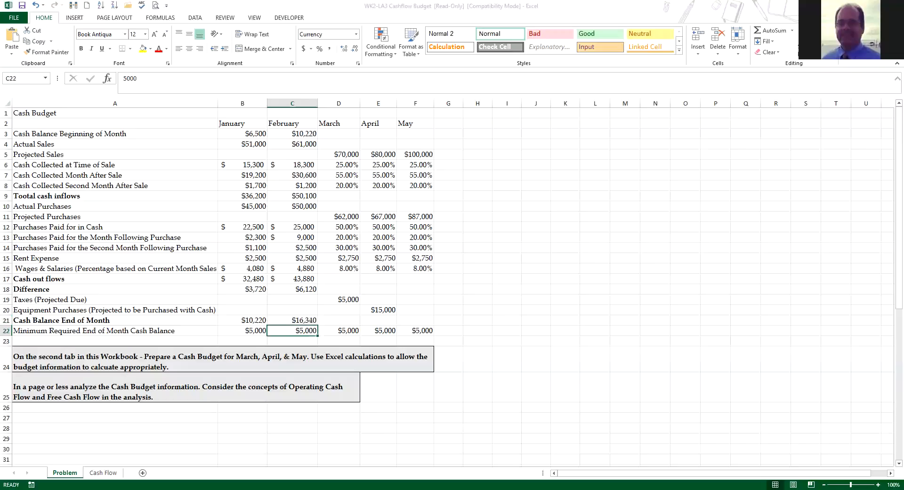
Step: Link March's beginning cash balance in D3 to February's end-of-month balance with =C21
click(339, 144)
click(339, 134)
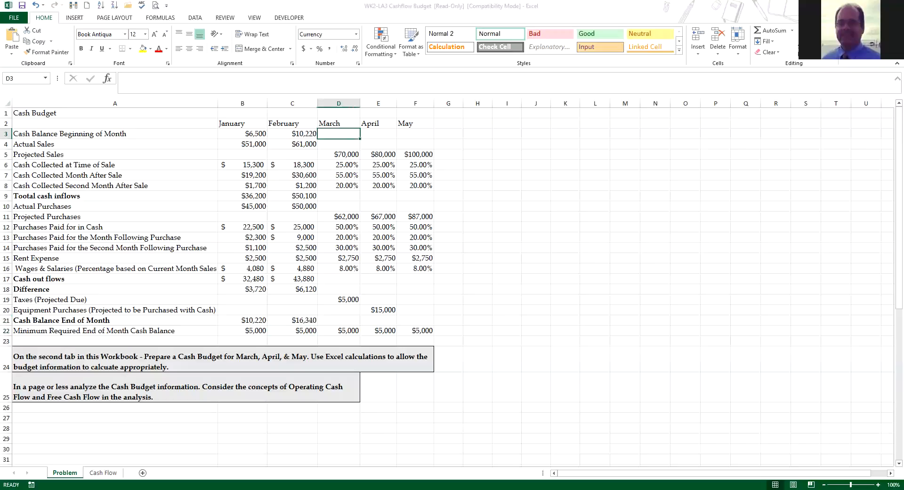
text(=)
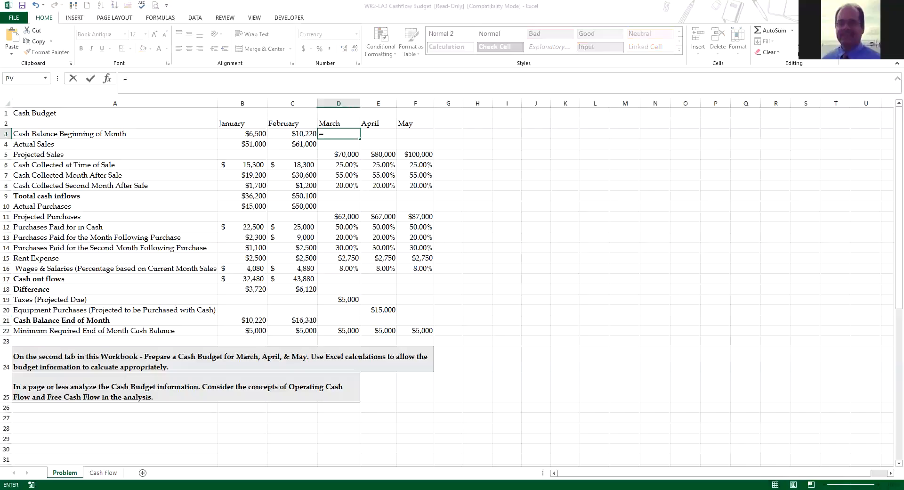
click(302, 320)
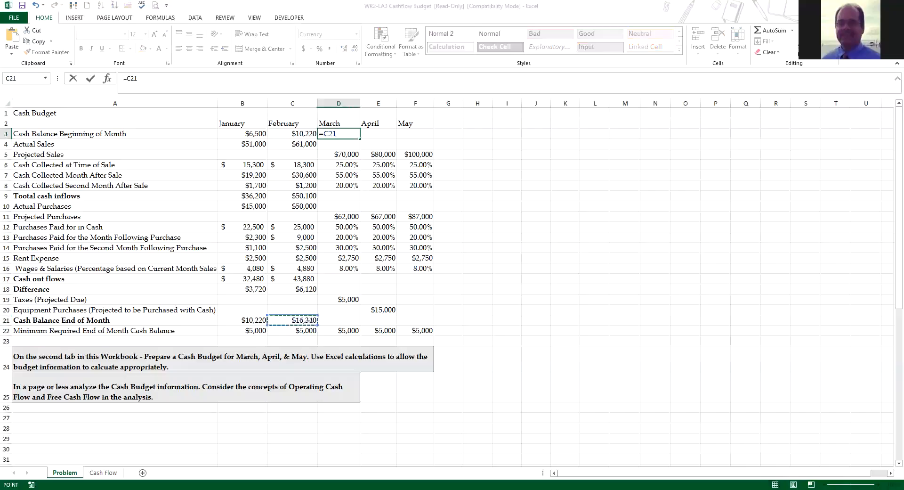
key(Return)
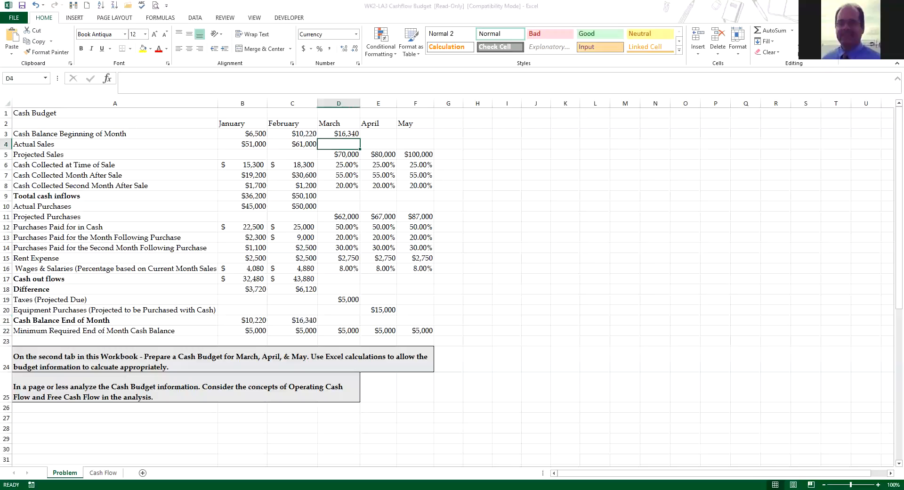
click(242, 133)
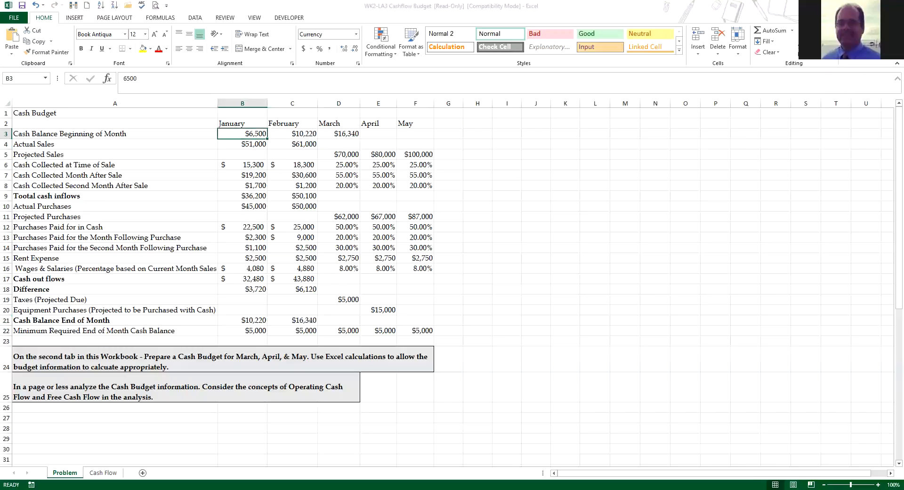
click(243, 124)
click(292, 123)
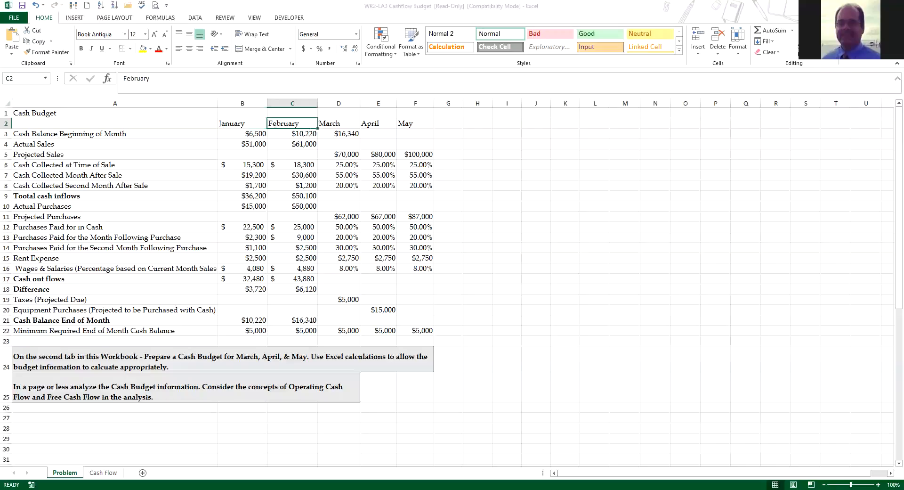
key(Right)
key(Right)
key(Right)
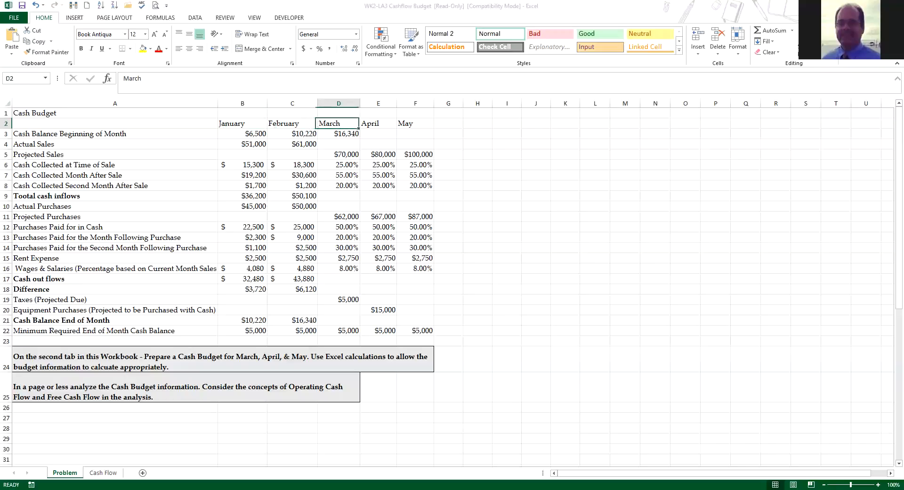